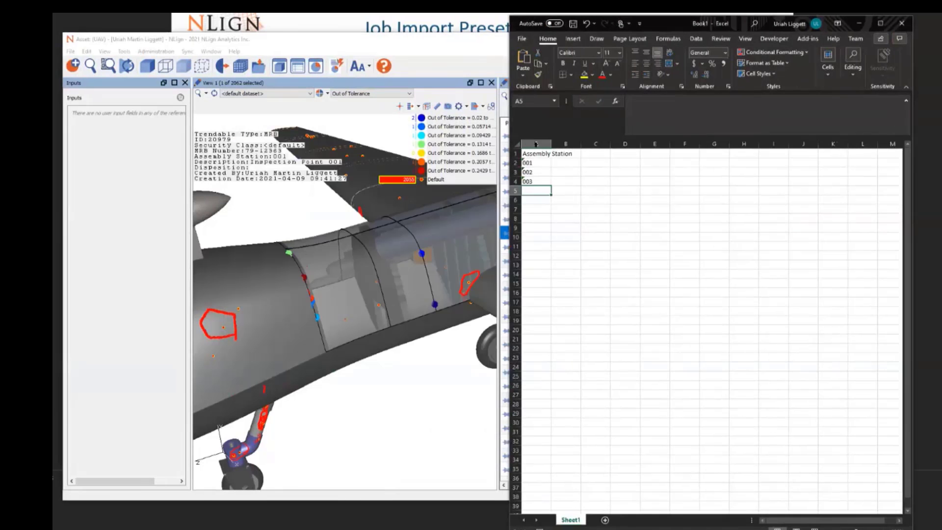
# Fit column A to the Assembly Station heading in the spreadsheet and switch to NLign, moving its window up
pyautogui.doubleClick(550, 144)
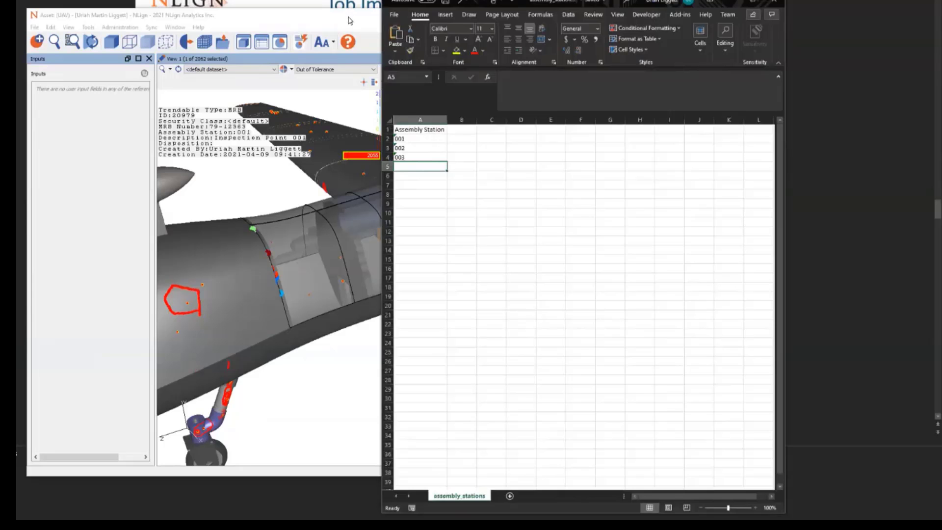
pyautogui.moveTo(350, 20); pyautogui.dragTo(323, 5)
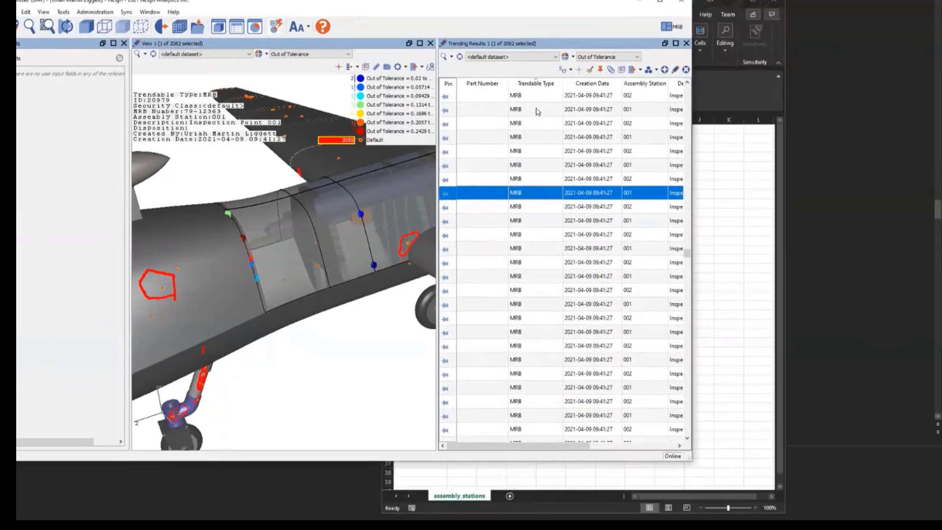
# Edit the trending results' default dataset to filter Trendable Type by MRB Template, run the search and close the editor
pyautogui.click(452, 57)
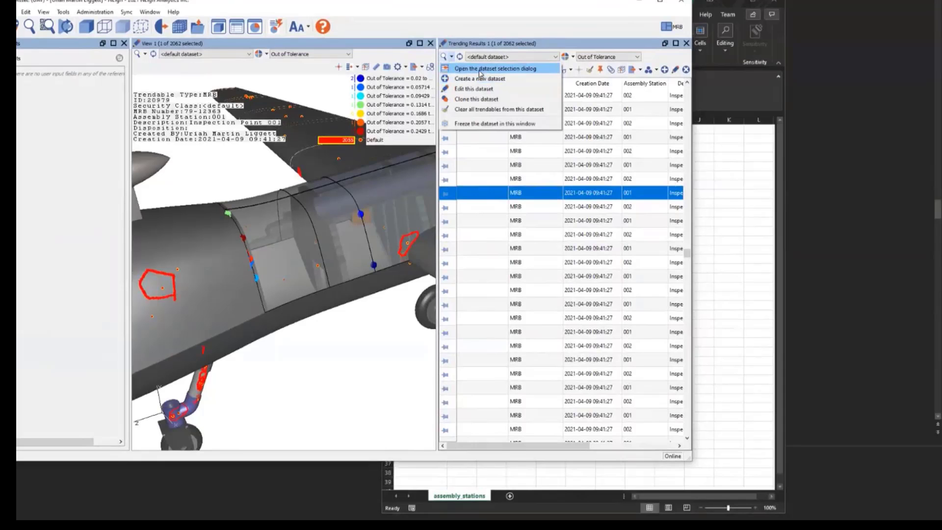
pyautogui.click(483, 92)
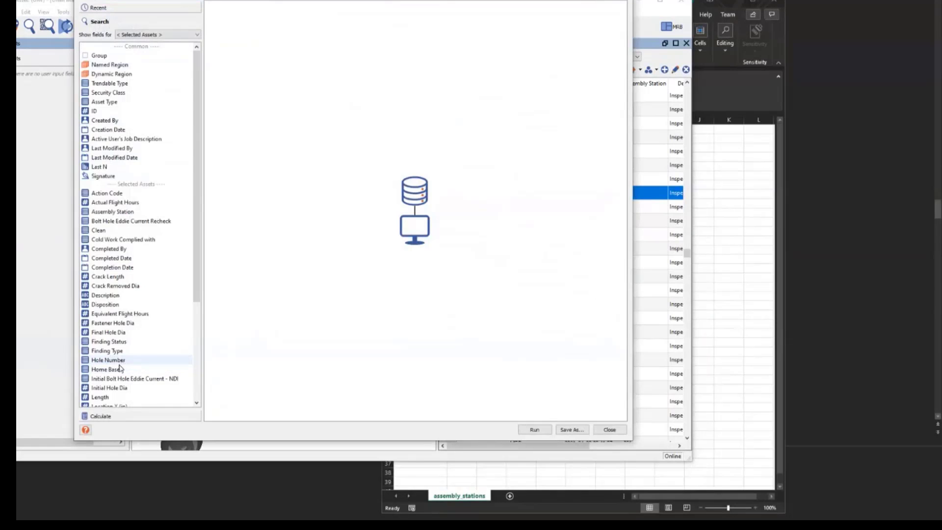
pyautogui.scroll(-5, 123, 353)
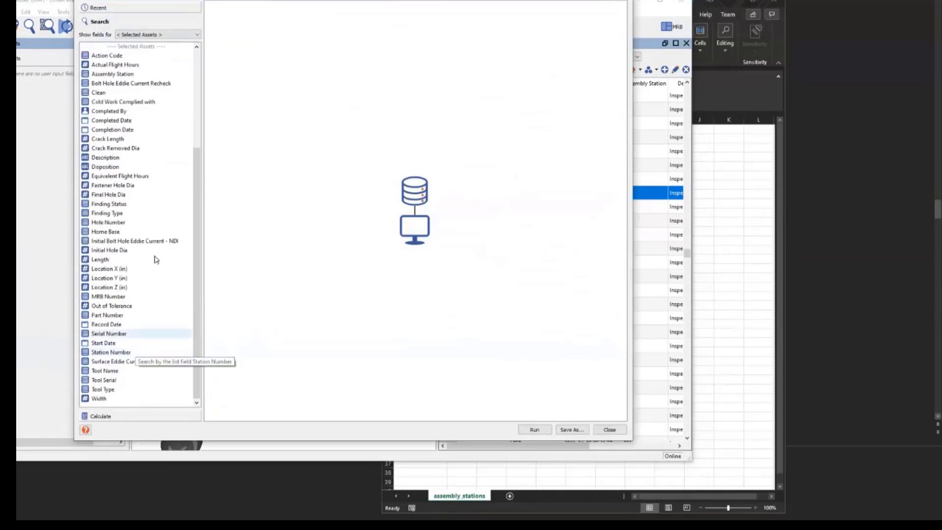
pyautogui.scroll(5, 156, 259)
pyautogui.moveTo(110, 84); pyautogui.dragTo(414, 203)
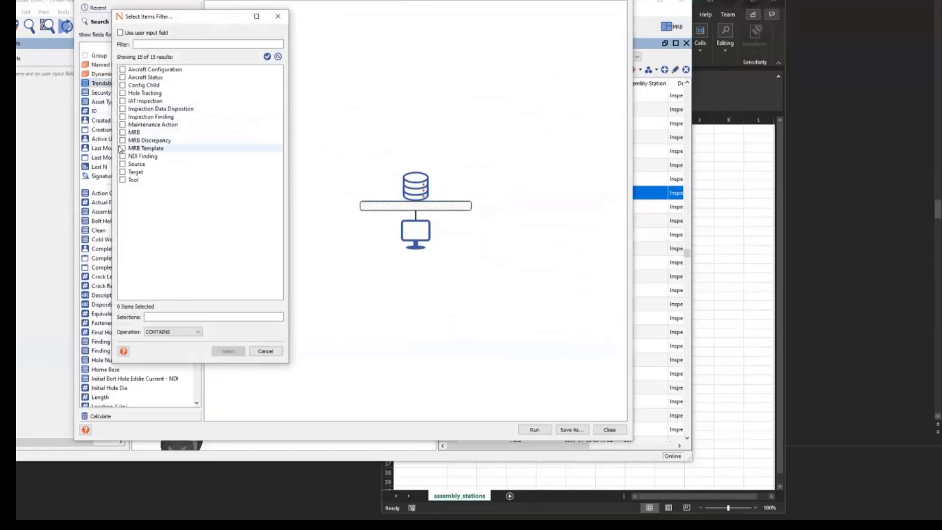
pyautogui.click(123, 148)
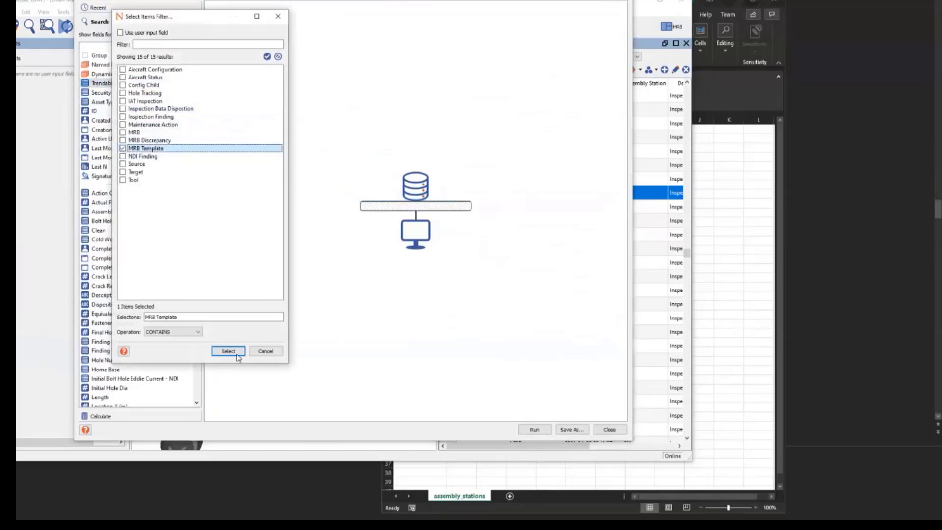
pyautogui.click(228, 351)
pyautogui.click(537, 429)
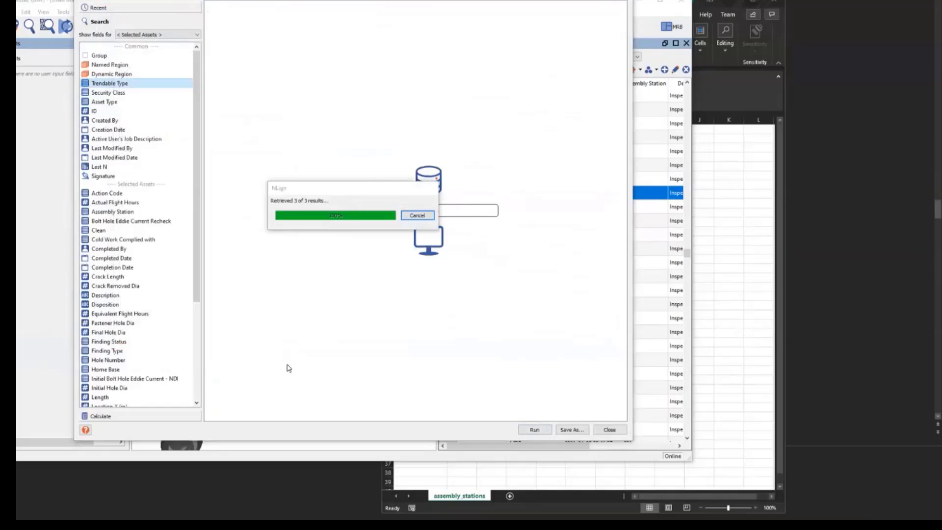
pyautogui.click(609, 430)
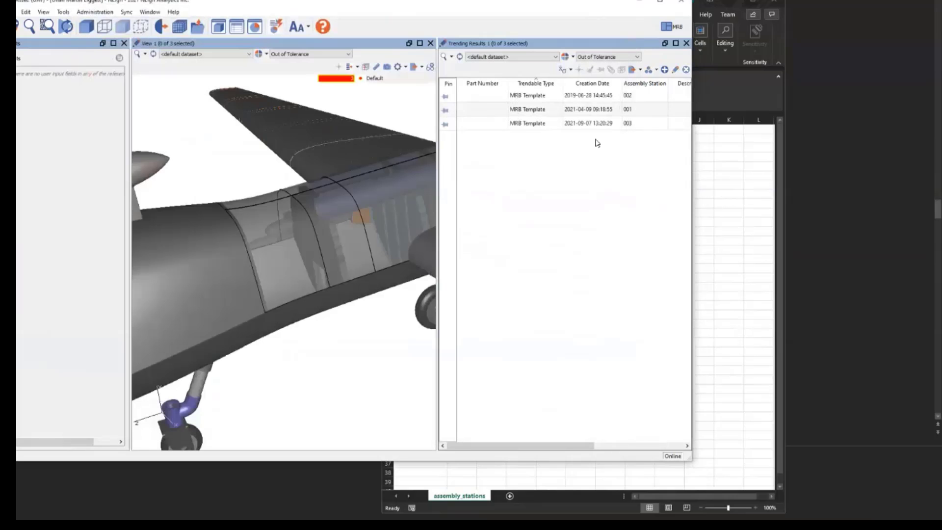
# Sort the trending results by Assembly Station and look at the MRB templates for stations 001, 002 and 003 in turn
pyautogui.click(644, 85)
pyautogui.click(644, 99)
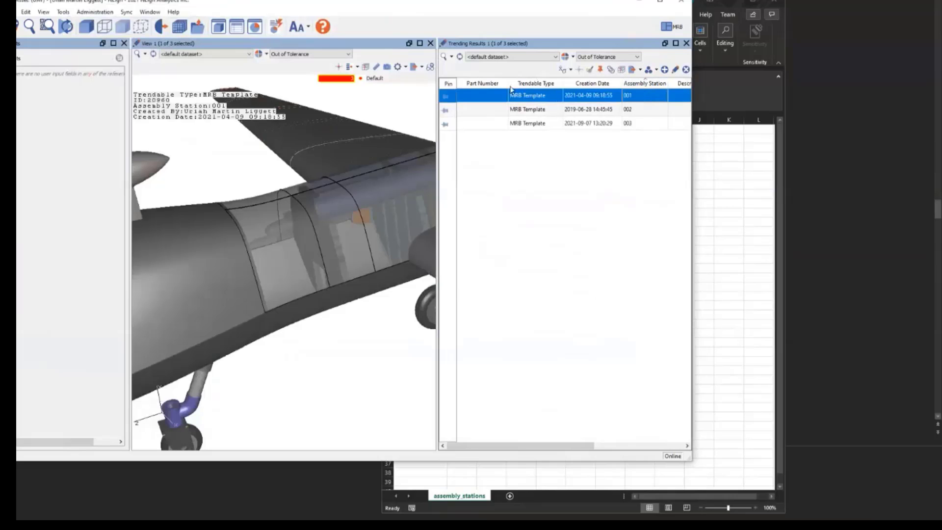
pyautogui.click(570, 110)
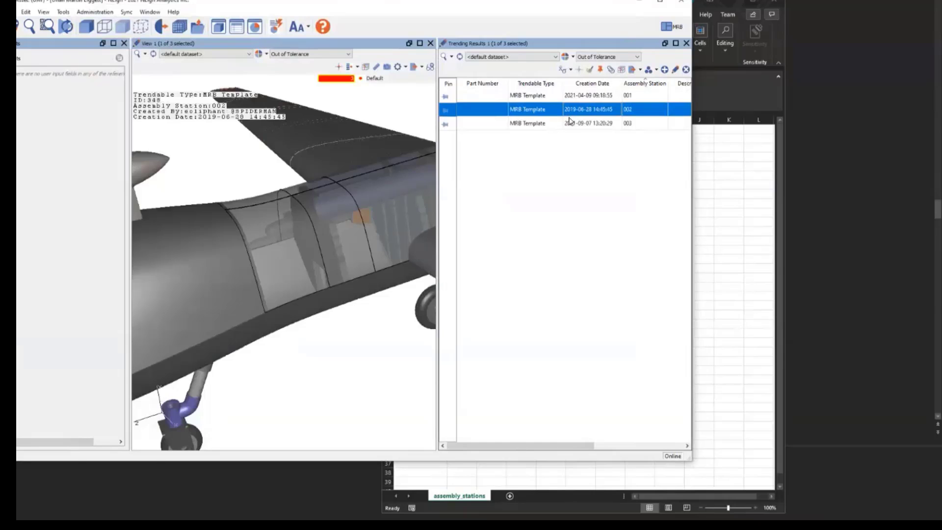
pyautogui.click(519, 125)
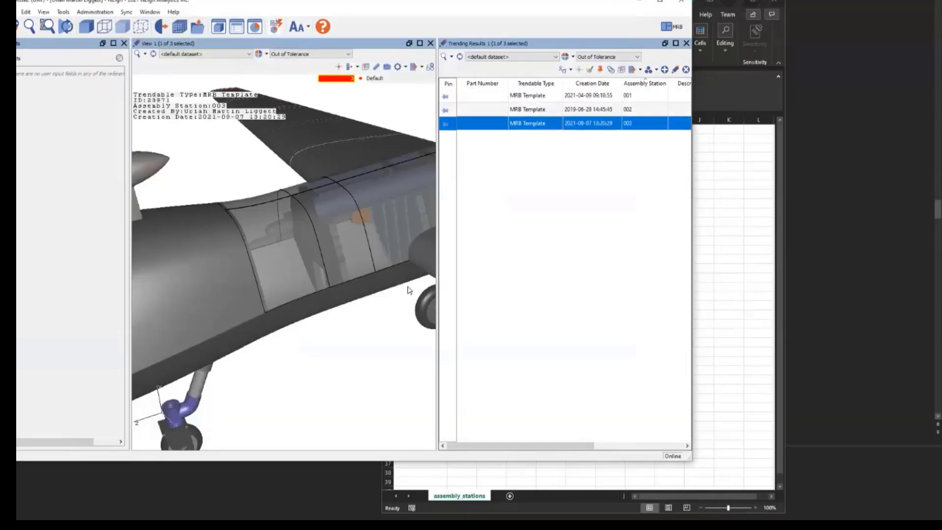
# Examine the details of the MRB template for assembly station 001, including its job views folder, and close them
pyautogui.click(534, 95)
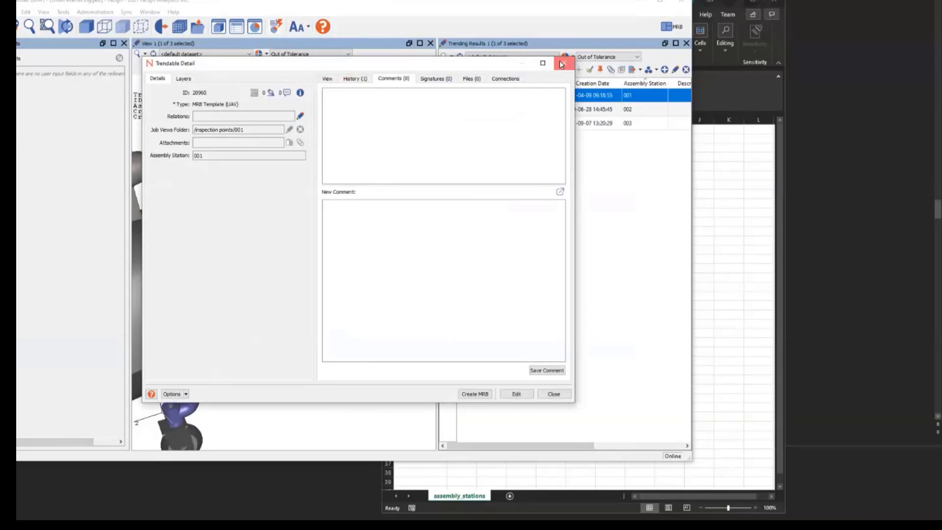
pyautogui.click(562, 64)
pyautogui.click(559, 109)
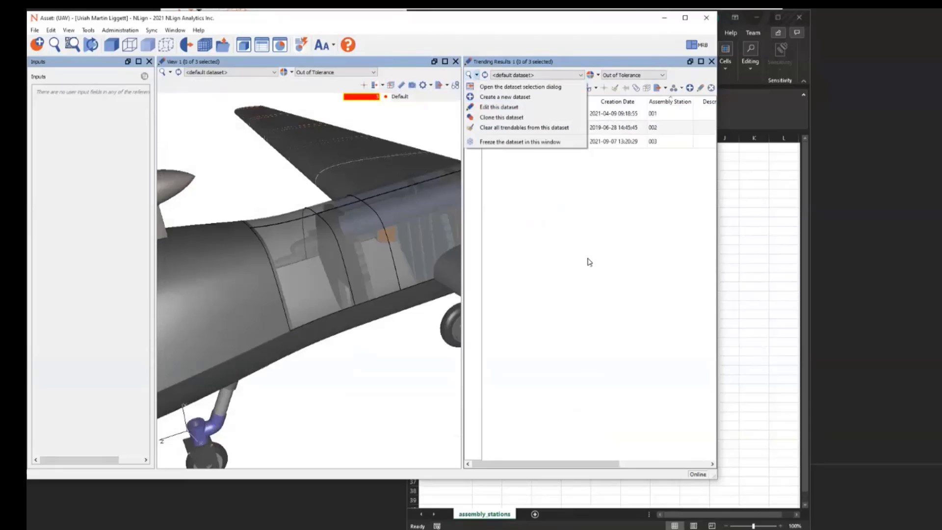
pyautogui.click(612, 152)
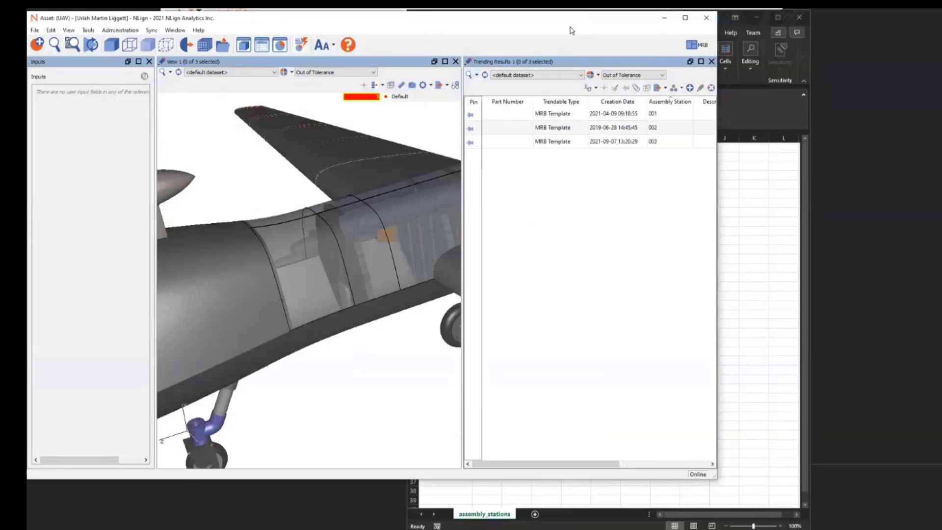
# Start a new job import preset named MRB Import with template type MRB Template and job type MRB
pyautogui.moveTo(569, 24); pyautogui.dragTo(610, 35)
pyautogui.click(170, 41)
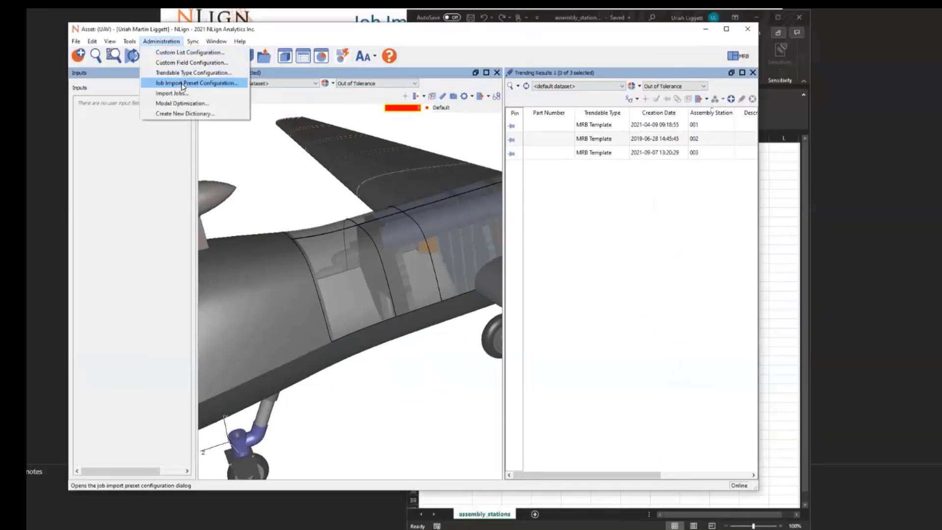
pyautogui.click(183, 83)
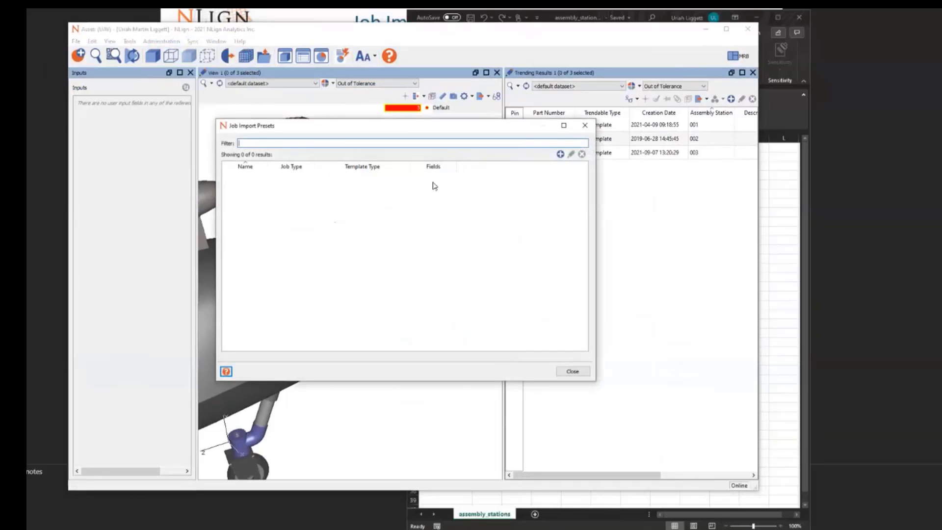
pyautogui.click(560, 155)
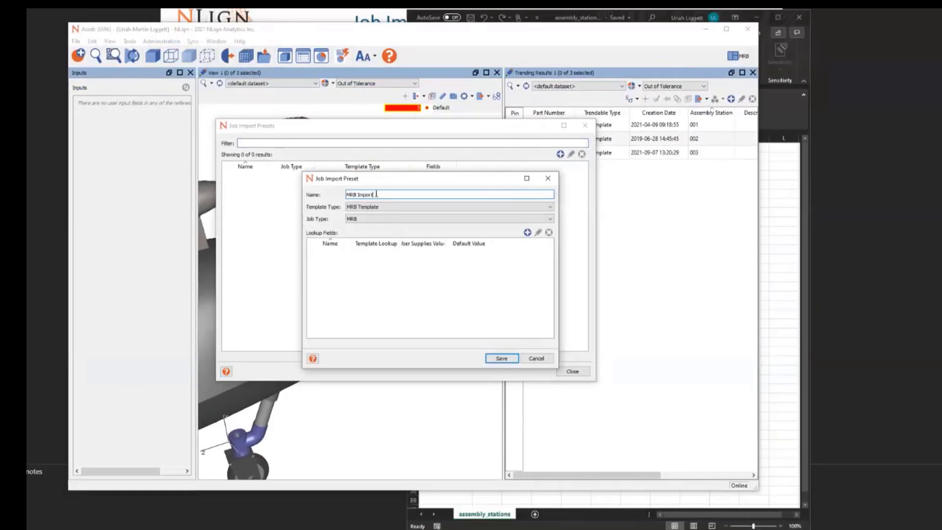
pyautogui.click(378, 210)
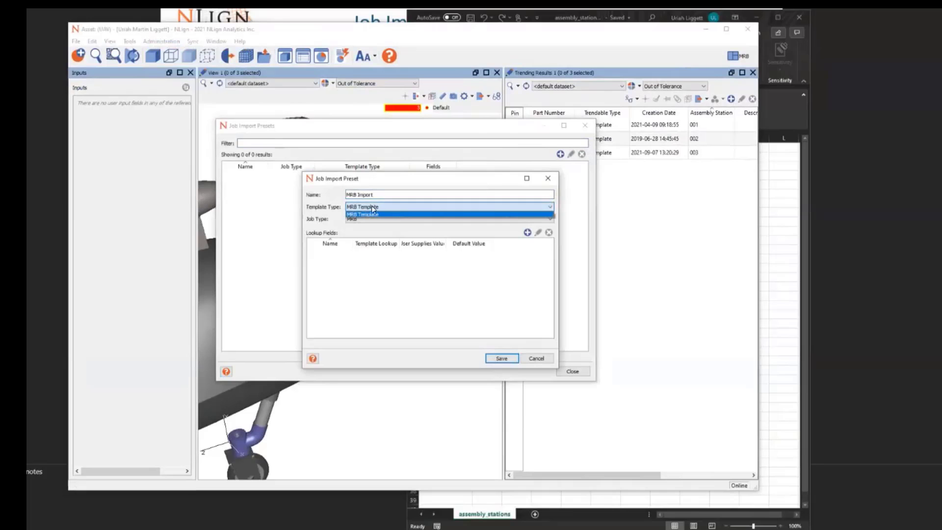
pyautogui.click(372, 206)
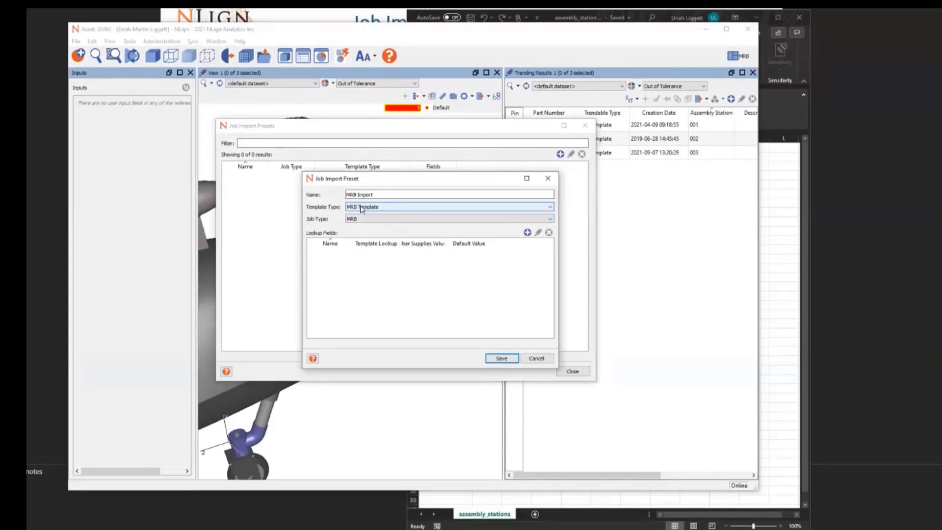
pyautogui.click(352, 219)
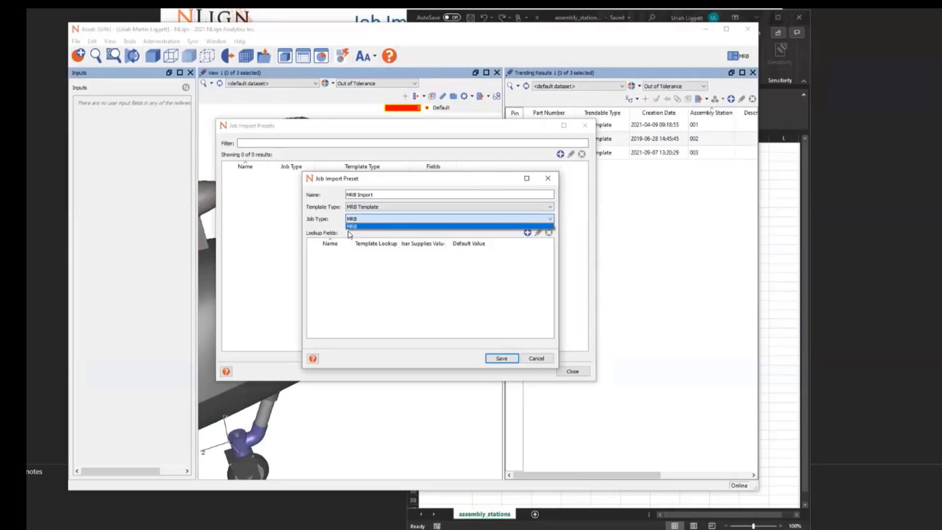
pyautogui.click(352, 226)
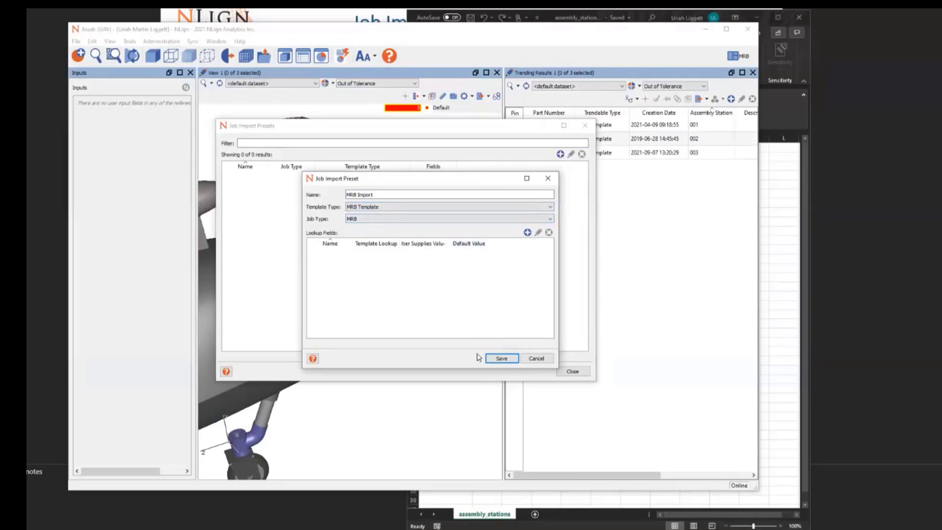
# Add Assembly Station to the preset's lookup fields with Template Lookup enabled, and widen the User Supplies Value column
pyautogui.doubleClick(451, 244)
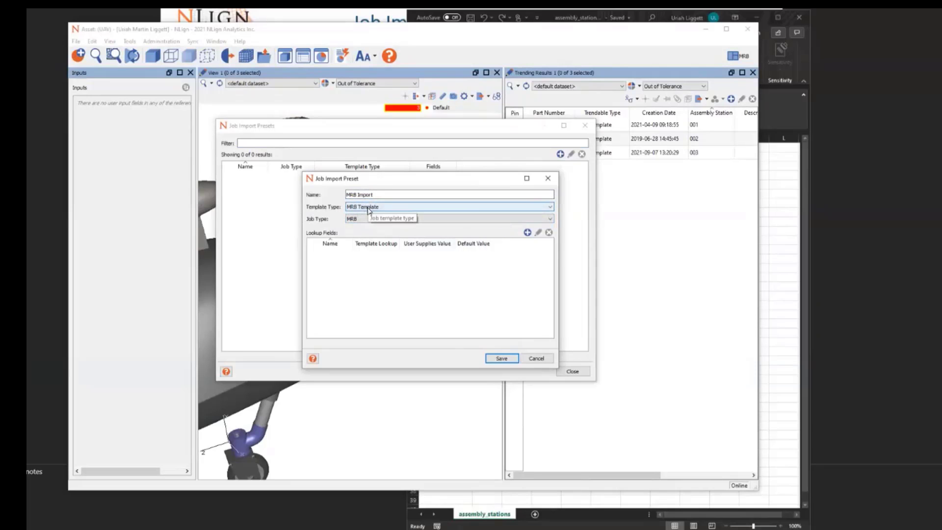
pyautogui.click(522, 233)
pyautogui.moveTo(668, 237); pyautogui.dragTo(479, 254)
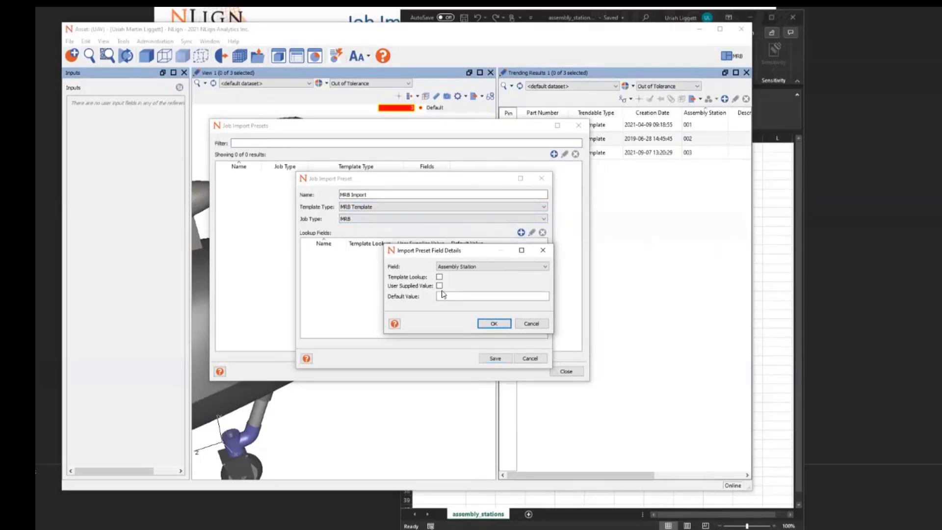
pyautogui.click(464, 269)
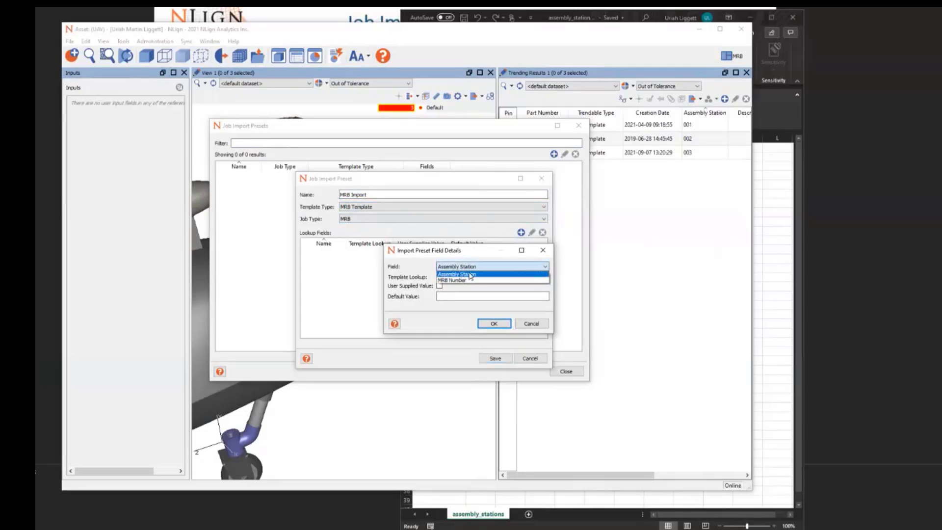
pyautogui.click(469, 275)
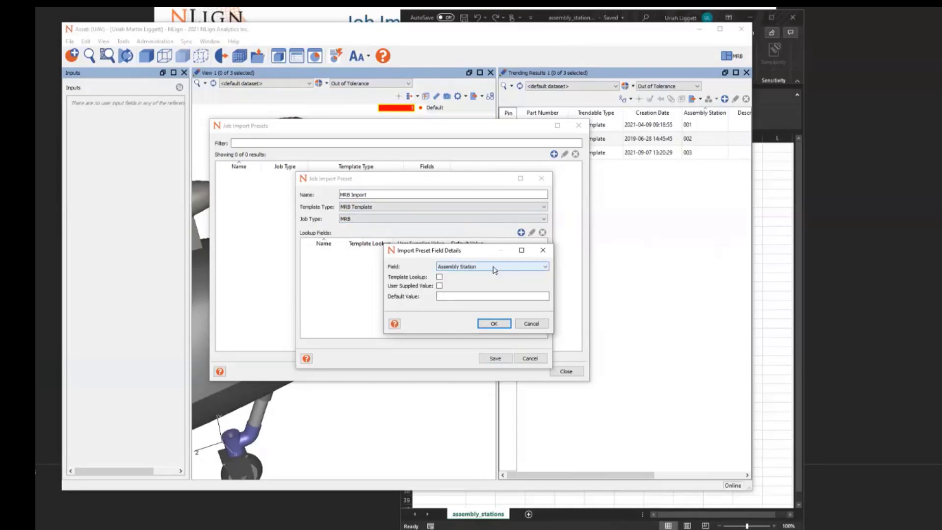
pyautogui.click(439, 277)
pyautogui.click(494, 324)
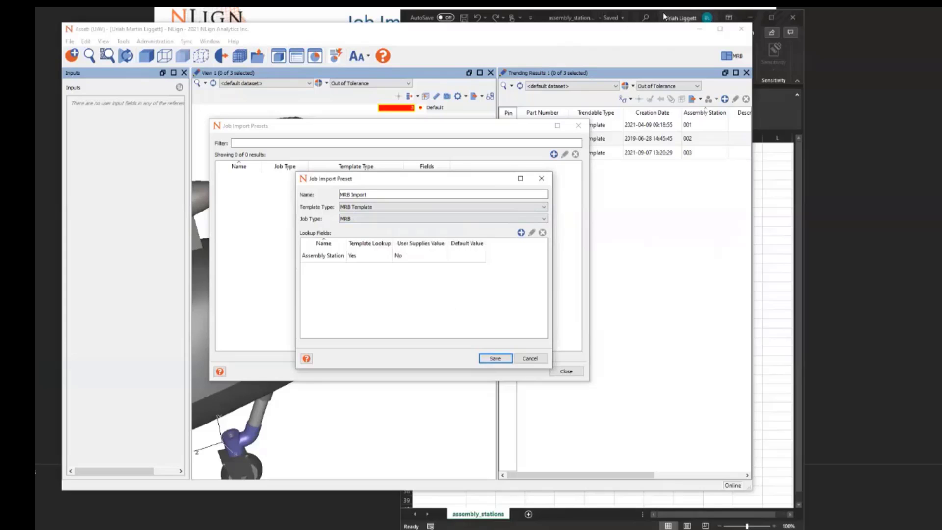
# Check the Assembly Station values in the assembly_stations workbook, move its window aside and return to the NLign preset
pyautogui.moveTo(663, 17); pyautogui.dragTo(706, 11)
pyautogui.click(480, 150)
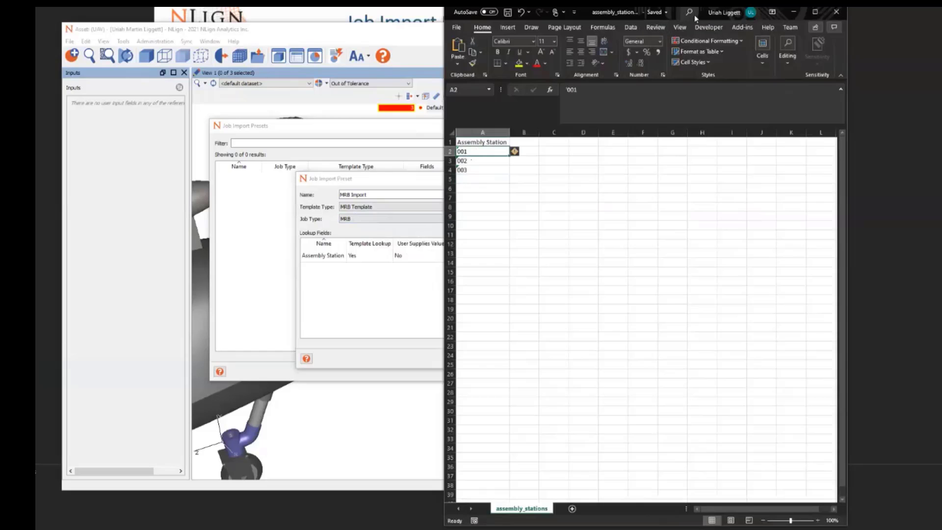
pyautogui.moveTo(708, 17); pyautogui.dragTo(880, 14)
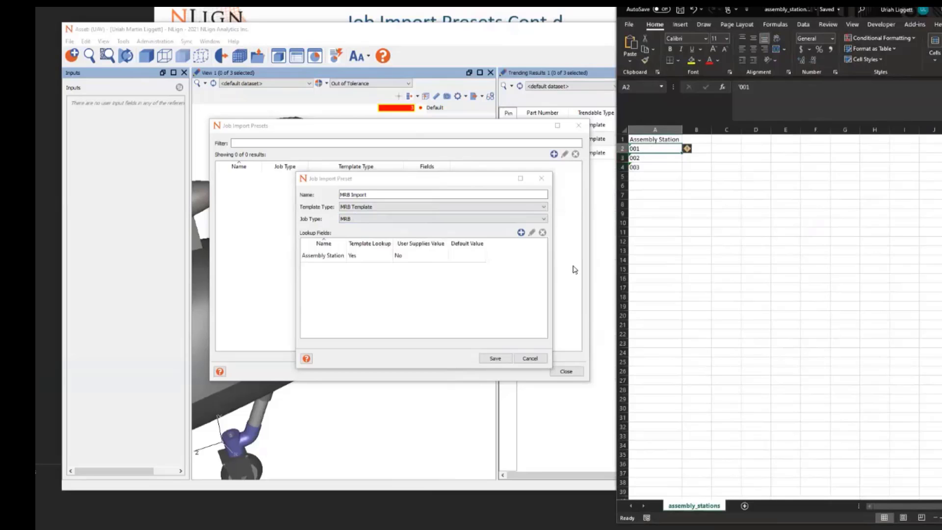
pyautogui.click(574, 270)
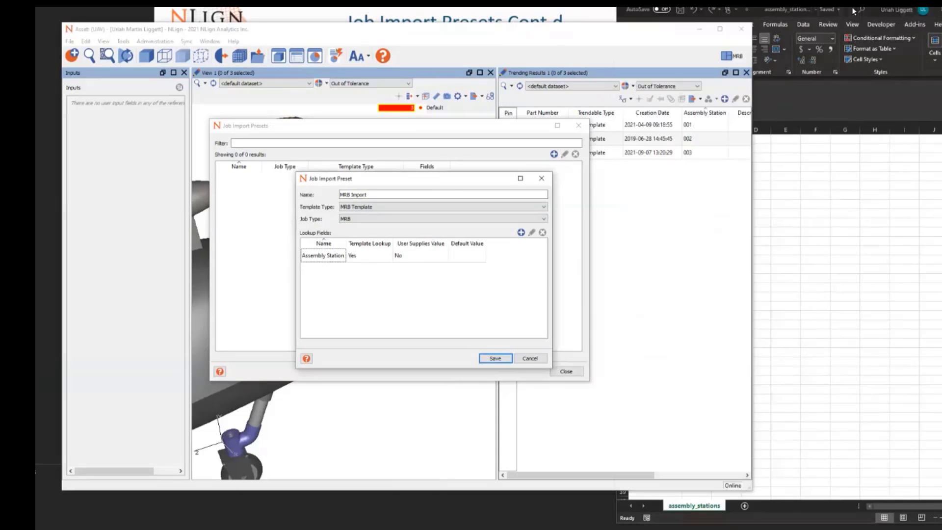
pyautogui.moveTo(854, 11); pyautogui.dragTo(922, 11)
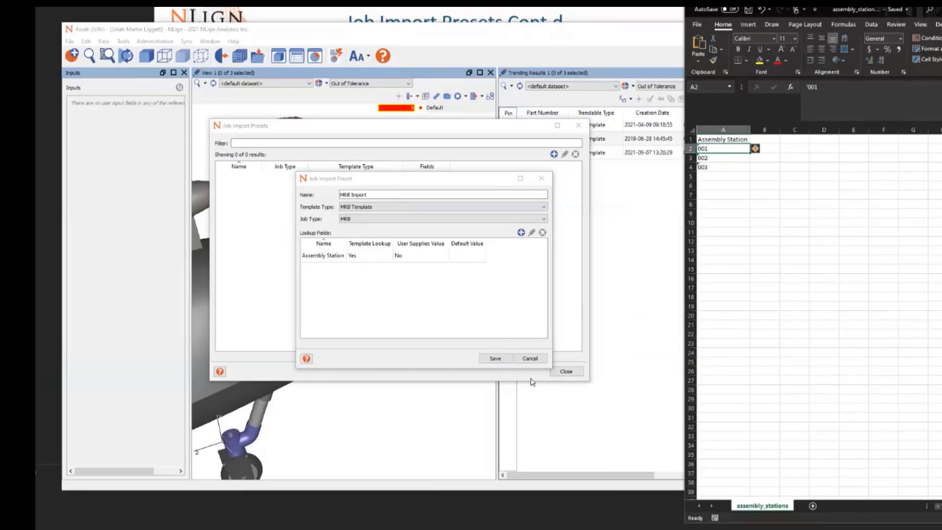
pyautogui.click(402, 313)
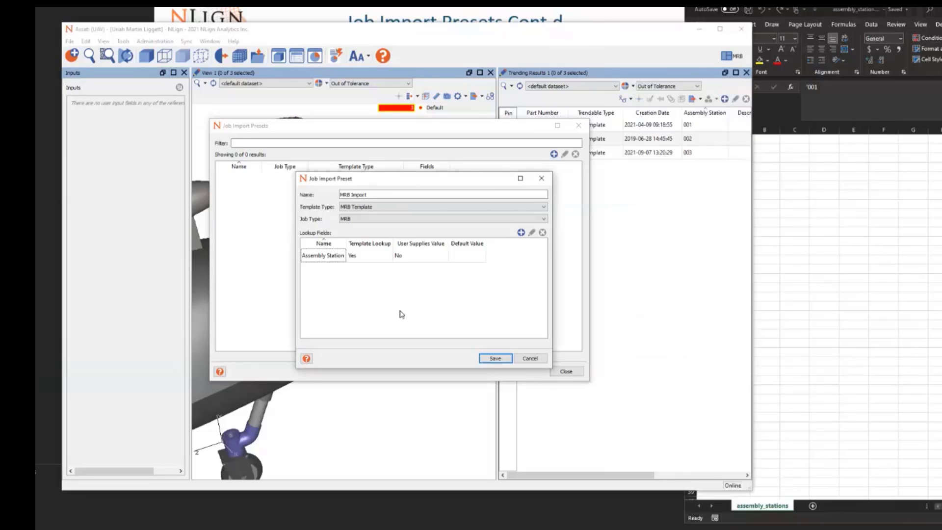
# Add MRB Number to the preset's lookup fields as a user-supplied value, then save the preset and close the preset list
pyautogui.click(520, 233)
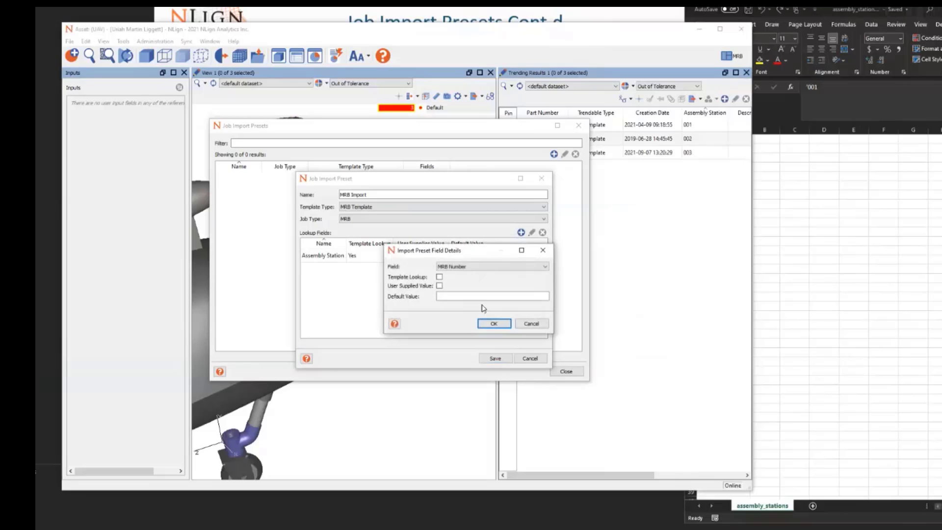
pyautogui.click(459, 265)
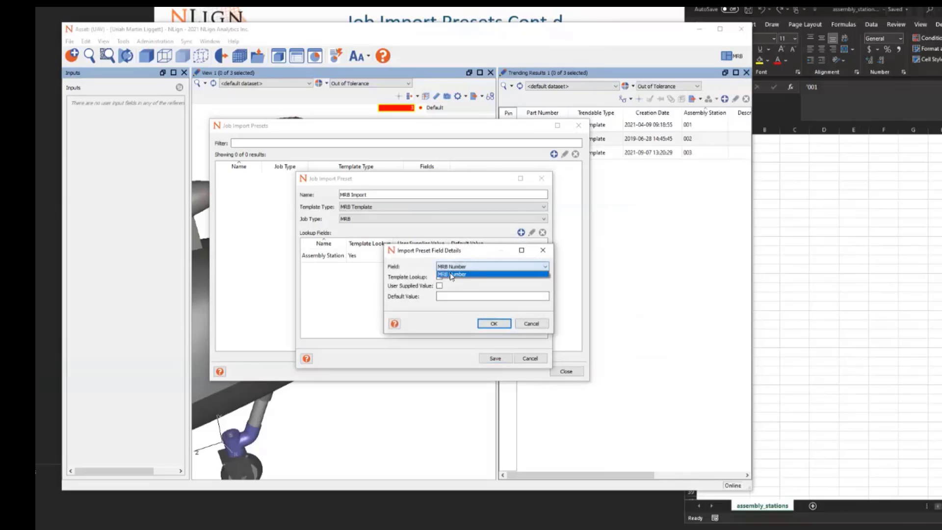
pyautogui.click(502, 290)
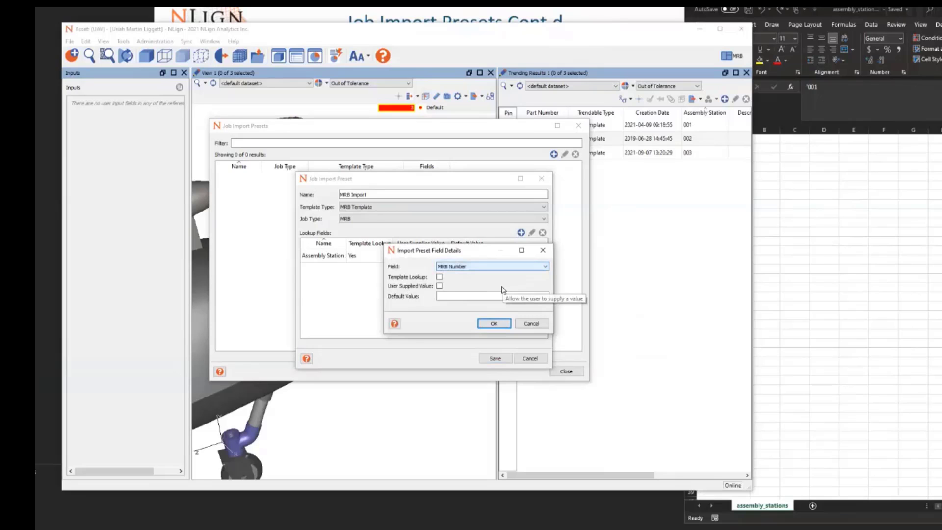
pyautogui.click(440, 285)
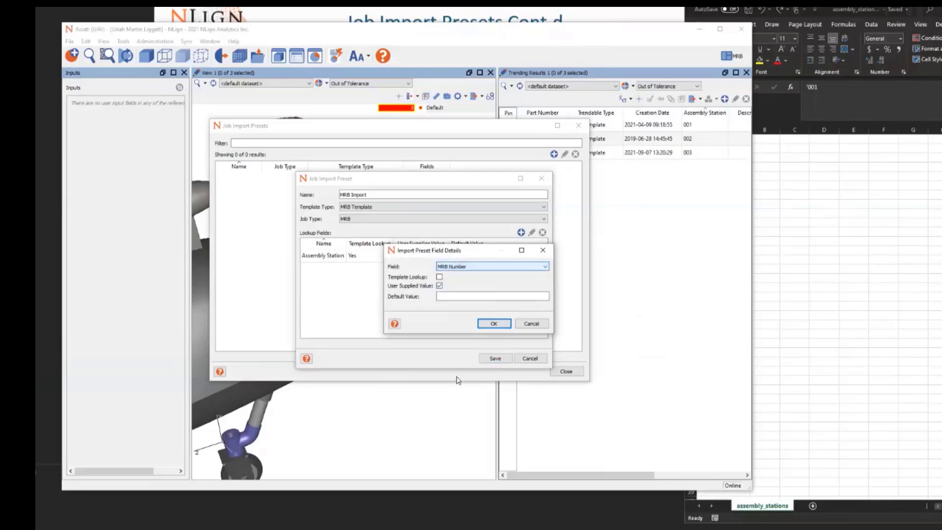
pyautogui.click(490, 325)
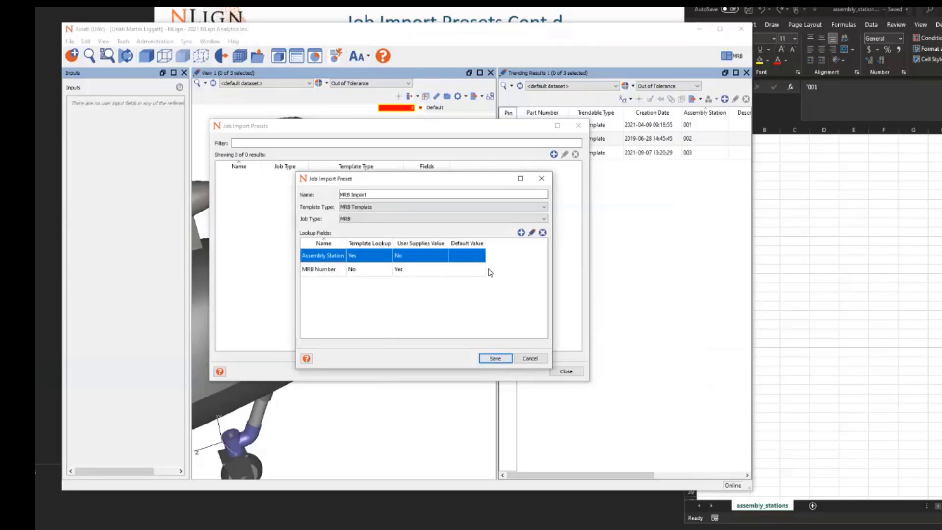
pyautogui.click(495, 358)
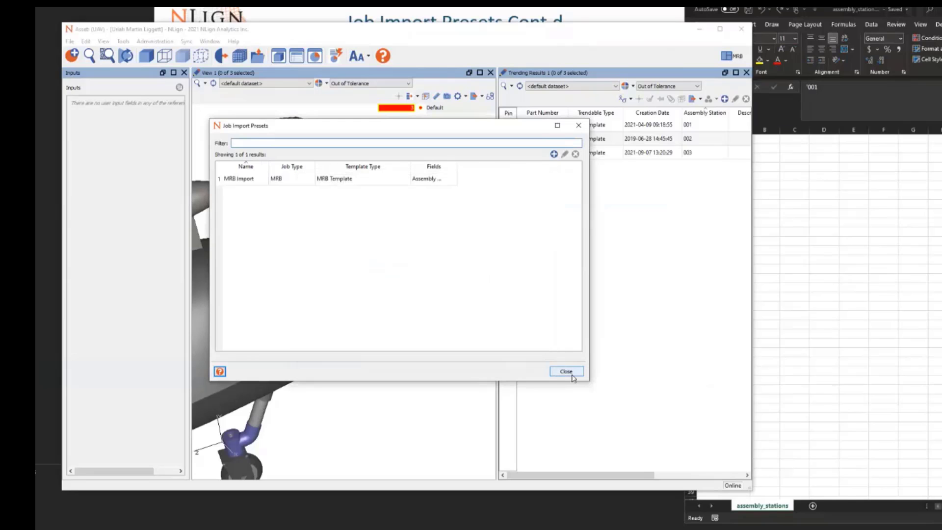
pyautogui.click(567, 371)
# Start a job import using assembly_stations.csv from the Desktop and the MRB Import preset
pyautogui.click(155, 41)
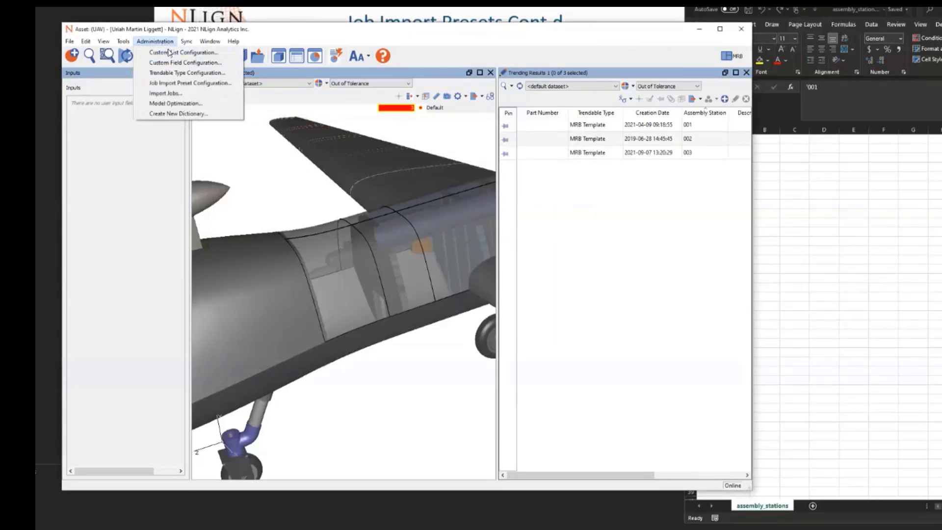
pyautogui.click(185, 94)
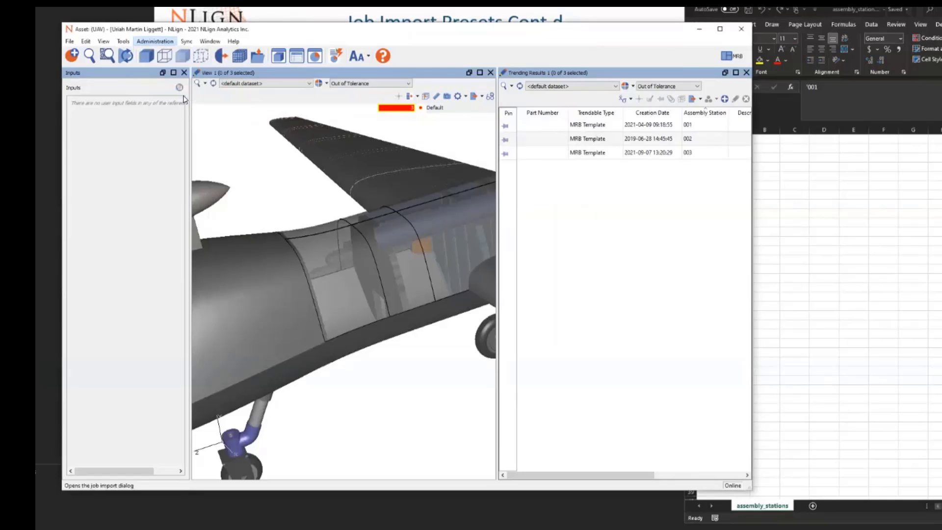
pyautogui.click(419, 201)
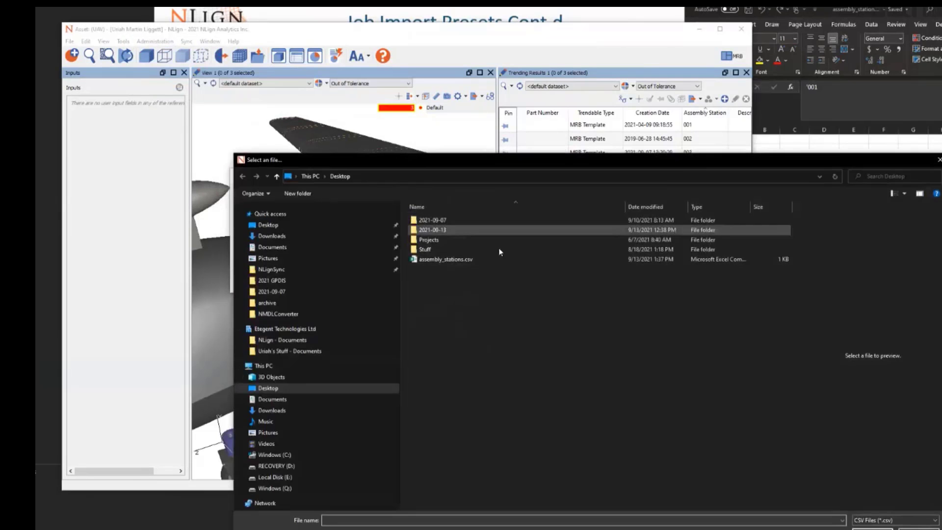
pyautogui.doubleClick(459, 259)
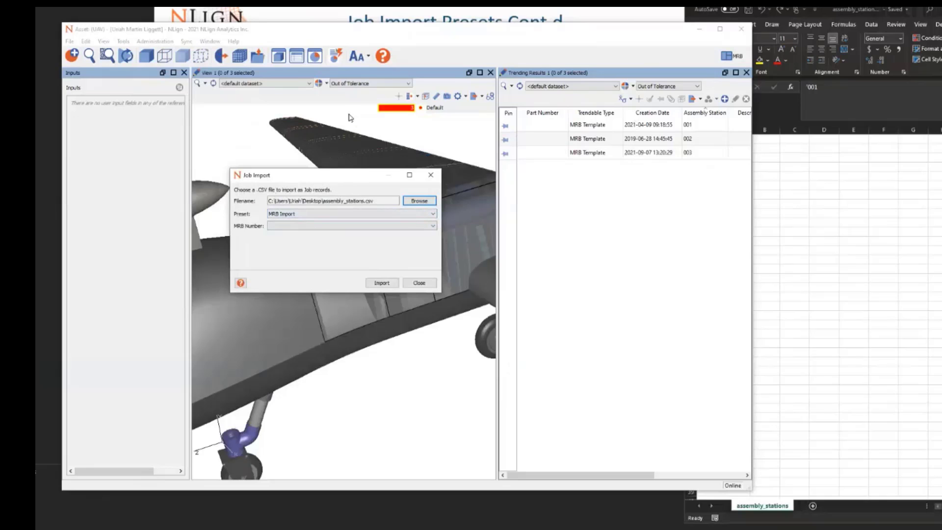
pyautogui.click(308, 214)
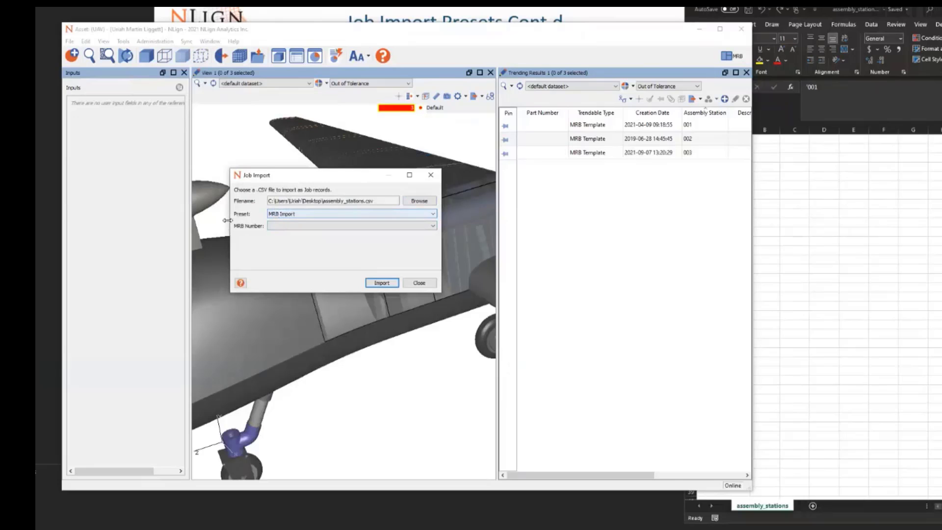
# Set the import's MRB Number to 79-12805, import the jobs and close the import dialog
pyautogui.click(433, 226)
pyautogui.click(434, 238)
pyautogui.click(432, 227)
pyautogui.scroll(-10, 326, 269)
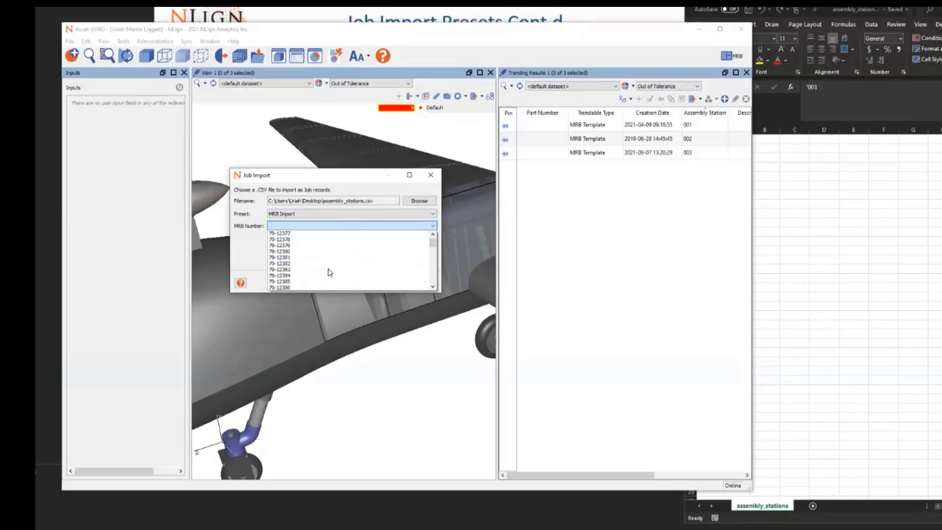
pyautogui.scroll(-10, 327, 269)
pyautogui.click(327, 263)
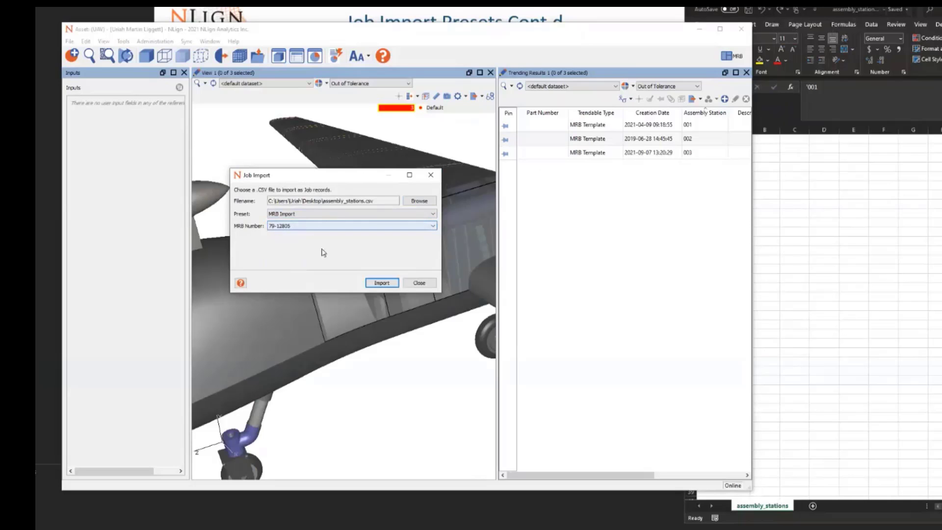
pyautogui.click(381, 283)
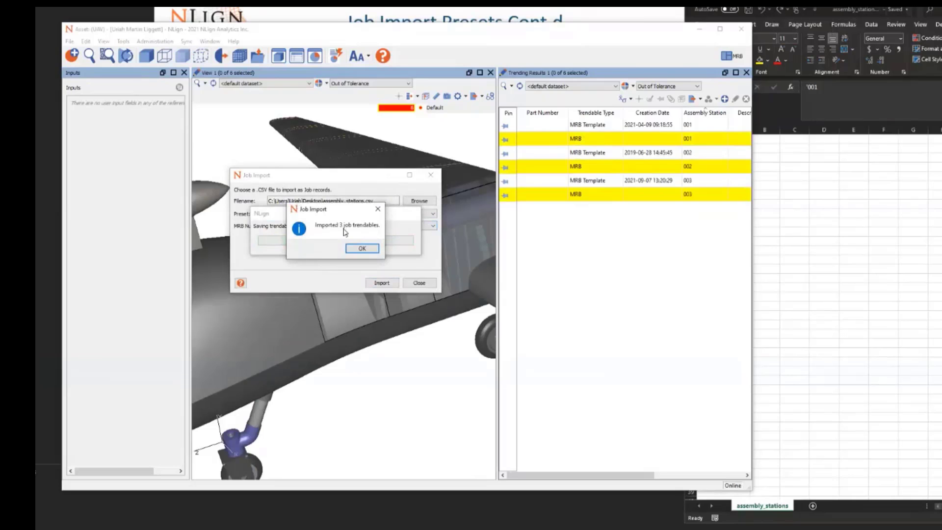
pyautogui.click(362, 249)
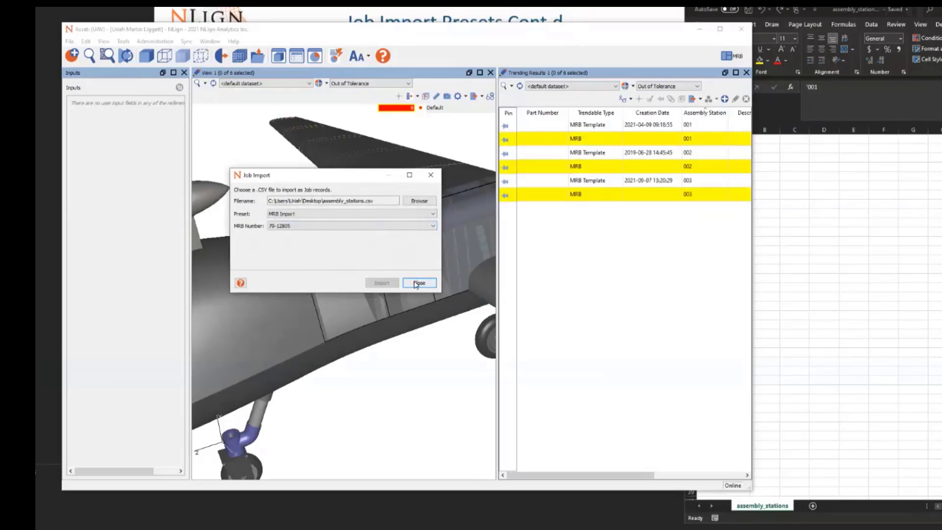
pyautogui.click(419, 282)
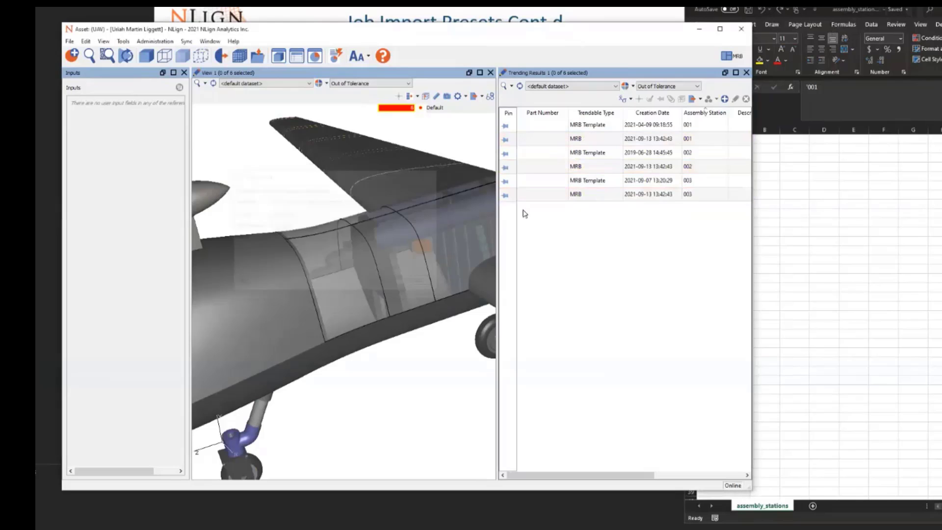
# Open the details of the imported MRB job for assembly station 001 and check its MRB Number
pyautogui.click(601, 140)
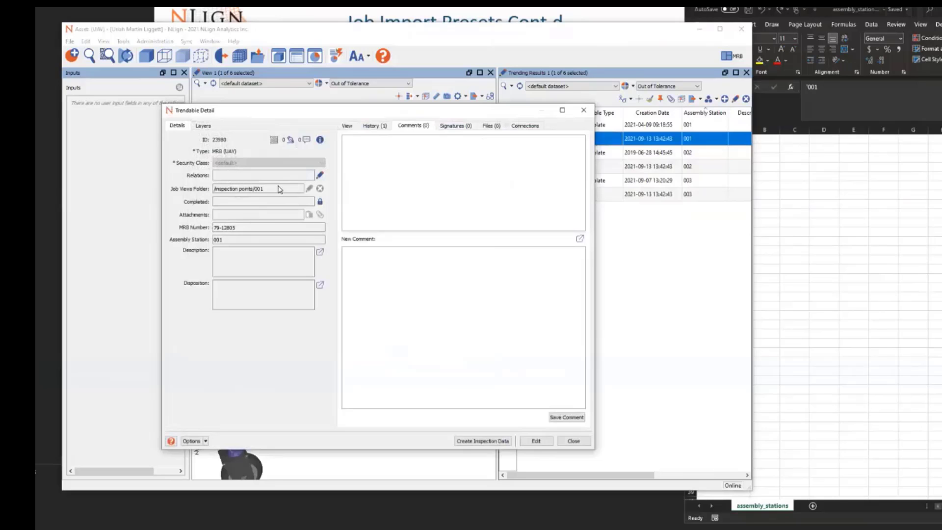
pyautogui.moveTo(213, 227); pyautogui.dragTo(255, 229)
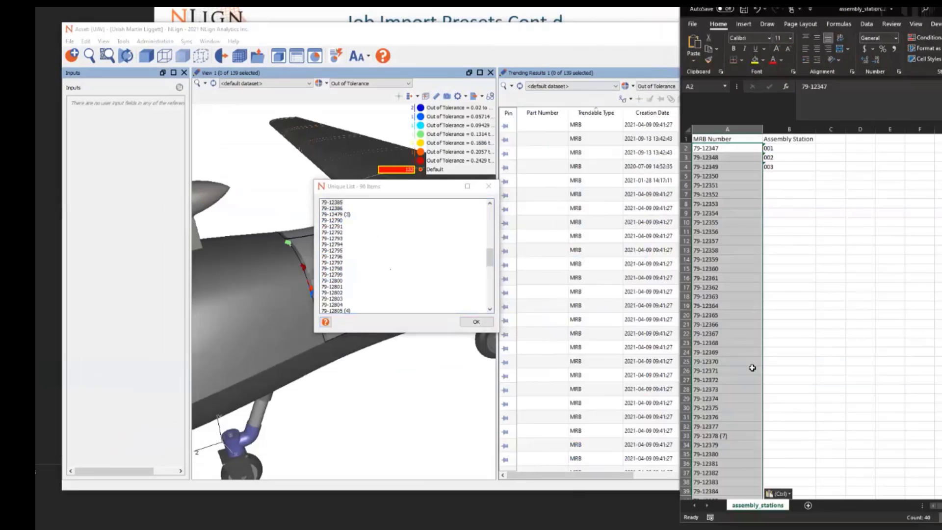
# Copy MRB numbers 79-12823 through 79-15341 from the unique list and append them to column A of the assembly_stations workbook from row 42
pyautogui.scroll(-12, 736, 368)
pyautogui.scroll(-12, 378, 278)
pyautogui.moveTo(322, 202); pyautogui.dragTo(345, 304)
pyautogui.hotkey('ctrl', 'c')
pyautogui.click(837, 184)
pyautogui.click(711, 187)
pyautogui.hotkey('ctrl', 'v')
pyautogui.scroll(-1, 352, 279)
pyautogui.scroll(12, 363, 280)
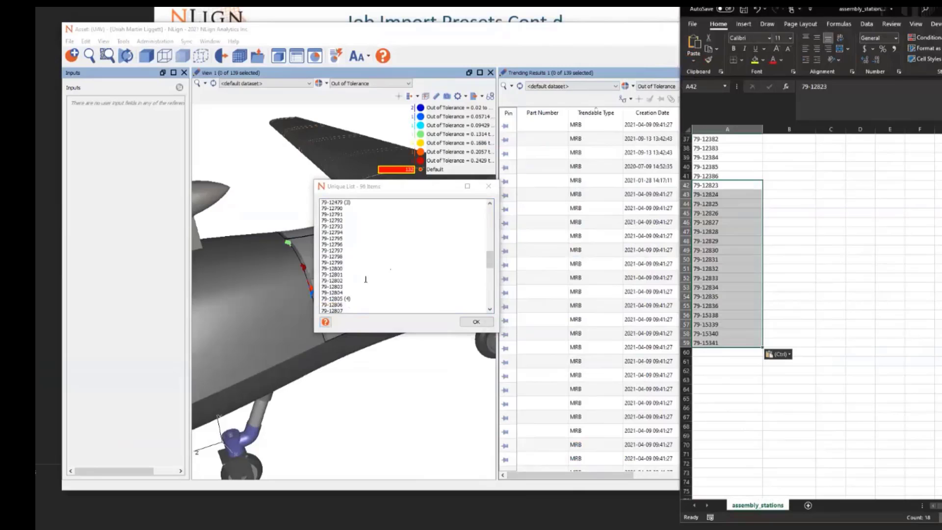
pyautogui.click(778, 308)
pyautogui.scroll(12, 778, 311)
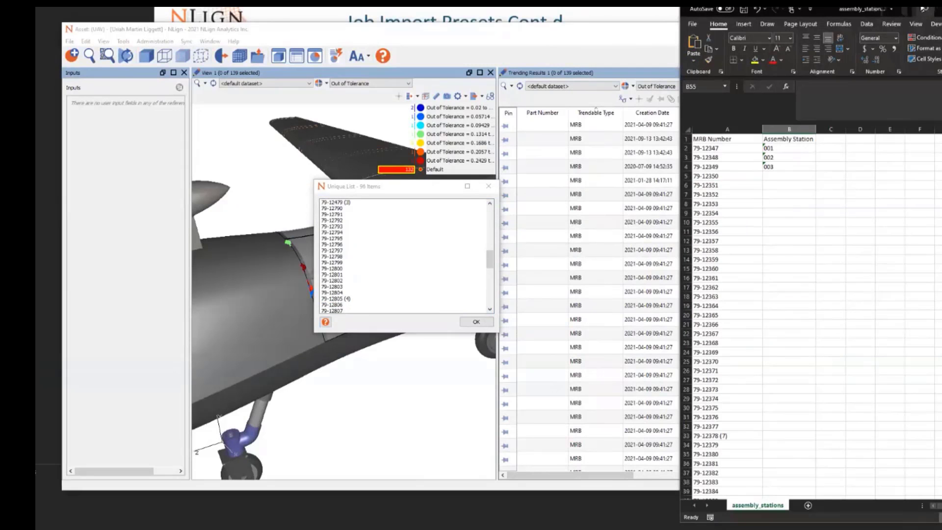
# Reposition the workbook window, delete its Assembly Station column and close NLign's unique list
pyautogui.moveTo(921, 9); pyautogui.dragTo(814, 0)
pyautogui.click(680, 120)
pyautogui.rightClick(673, 121)
pyautogui.click(697, 210)
pyautogui.click(420, 186)
pyautogui.click(488, 186)
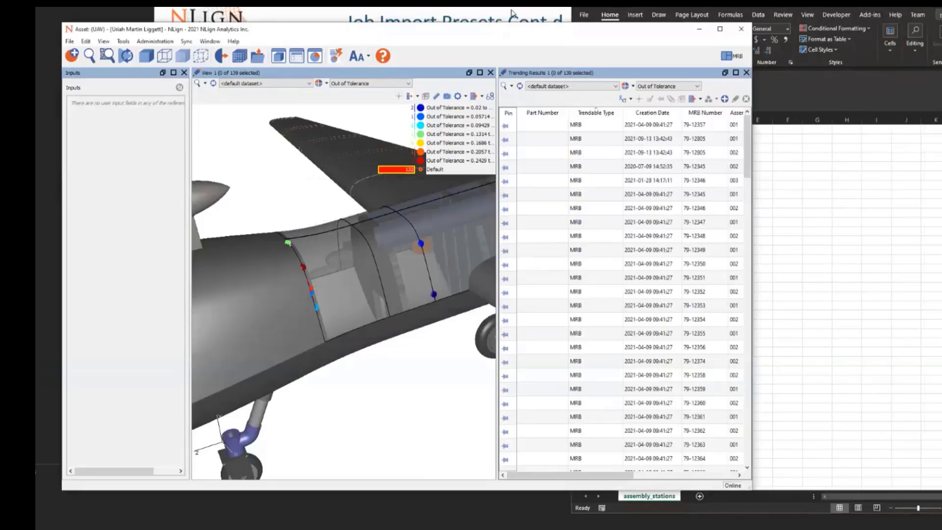
# Start another job import preset named Tail Import with template type MRB Template and job type MRB
pyautogui.hotkey('alt', 'Tab')
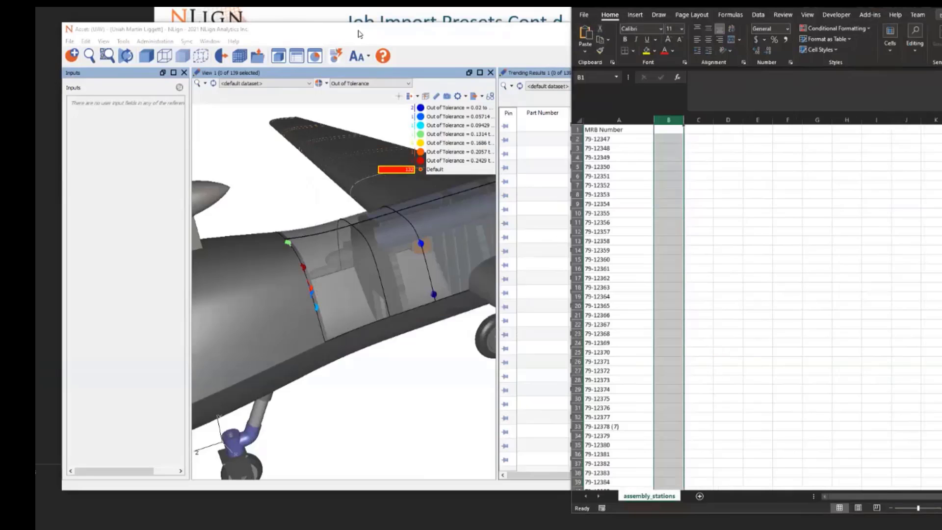
pyautogui.click(157, 42)
pyautogui.click(162, 82)
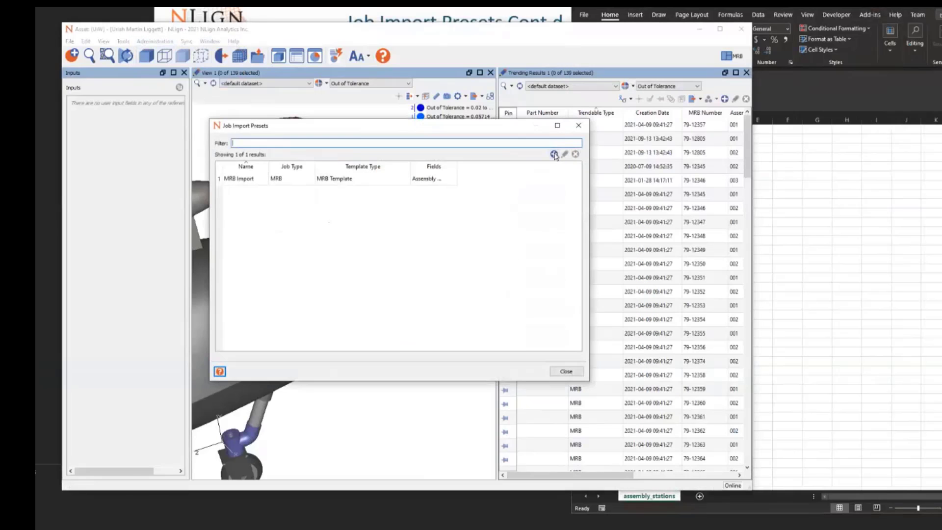
pyautogui.click(553, 154)
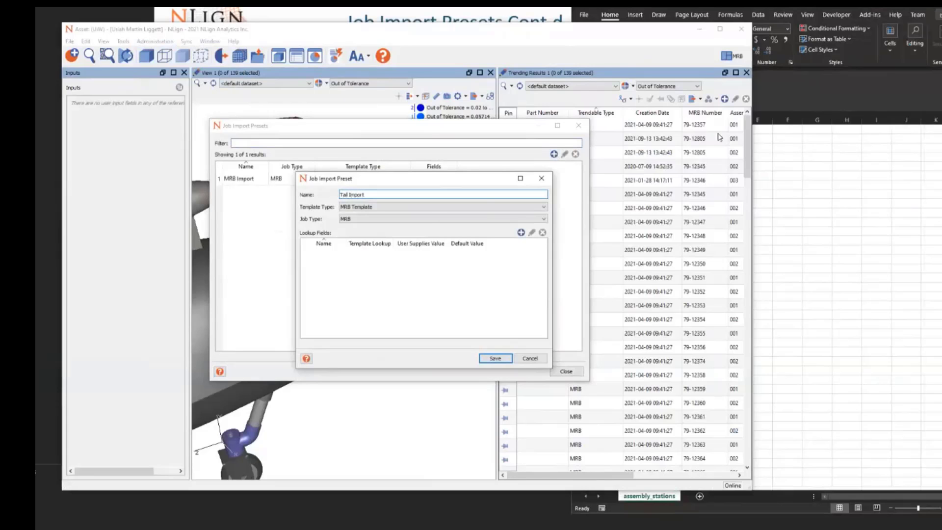
pyautogui.click(400, 218)
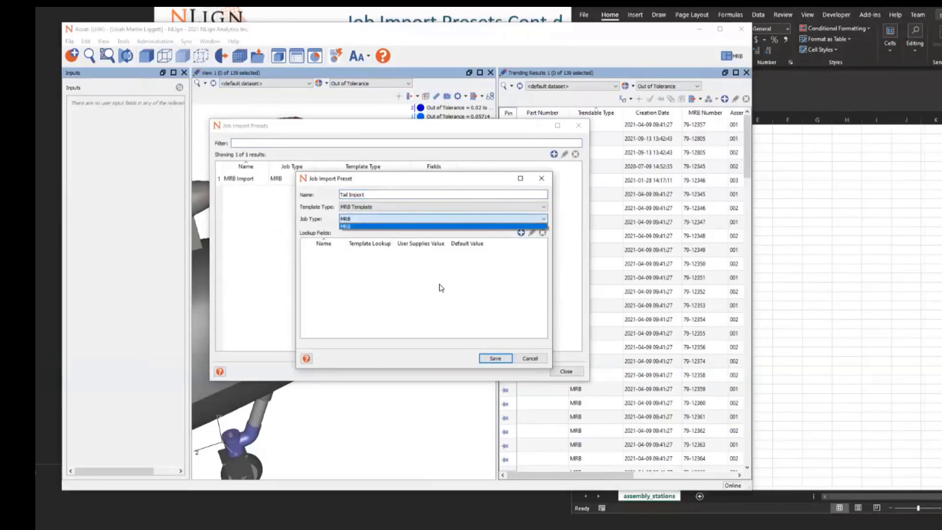
pyautogui.click(456, 226)
# Add Assembly Station to the Tail Import preset's lookup fields with Template Lookup enabled, without adding MRB Number
pyautogui.click(520, 232)
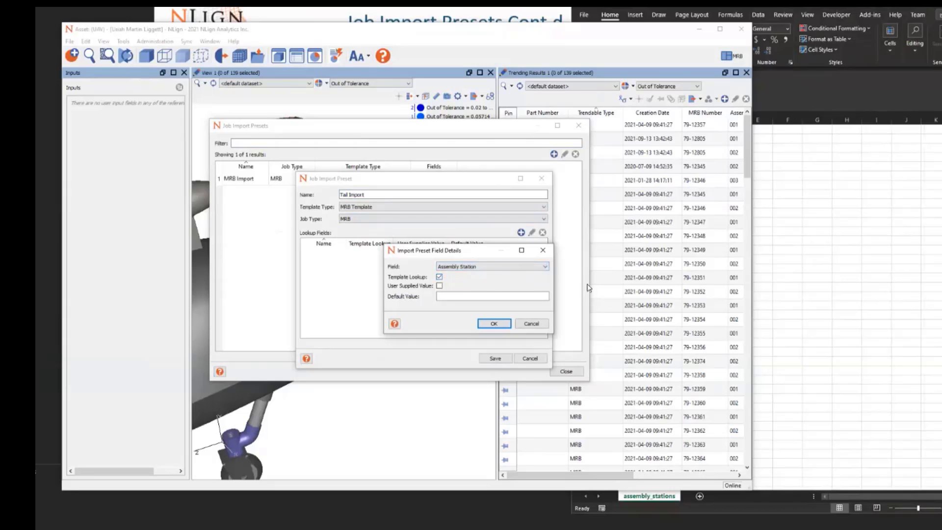
pyautogui.click(494, 323)
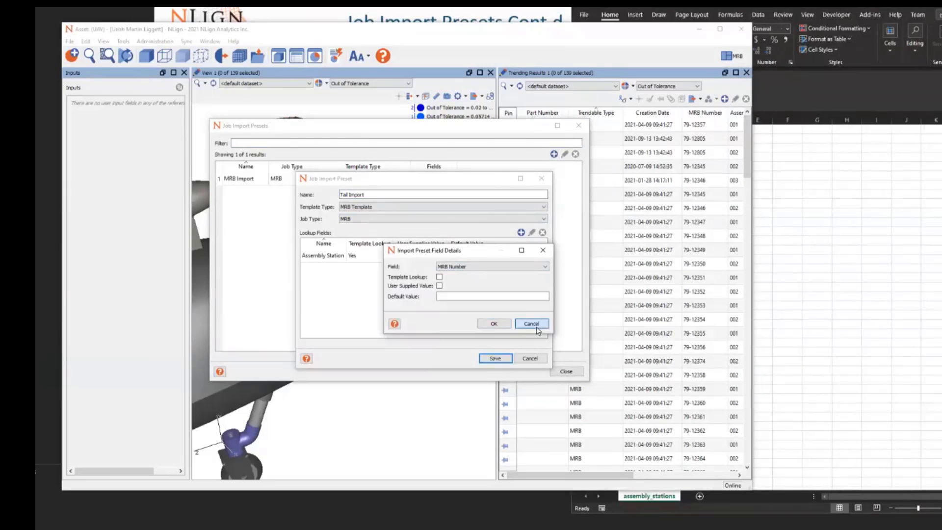
pyautogui.click(531, 324)
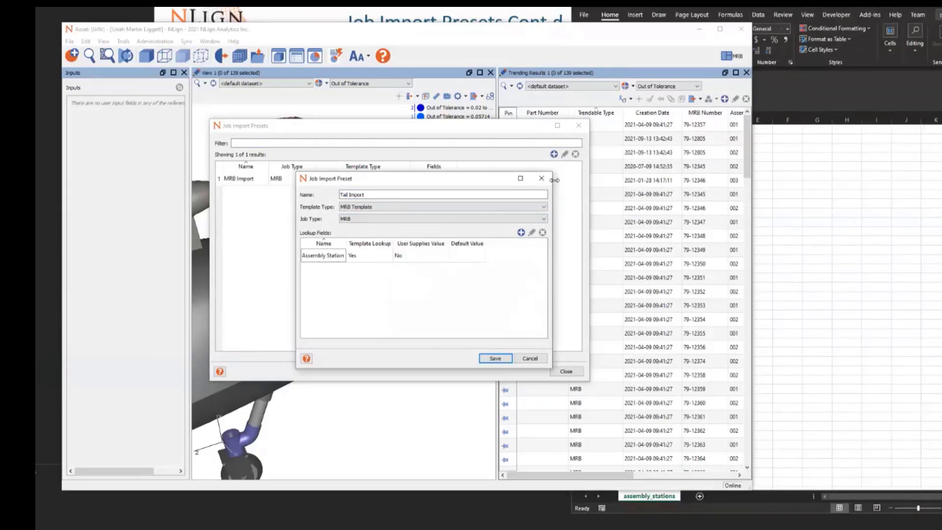
# In the assembly_stations workbook, head column B Assembly Station and enter 001 as text for all MRB numbers
pyautogui.click(906, 221)
pyautogui.click(666, 131)
pyautogui.write('Assembly Station')
pyautogui.press('Return')
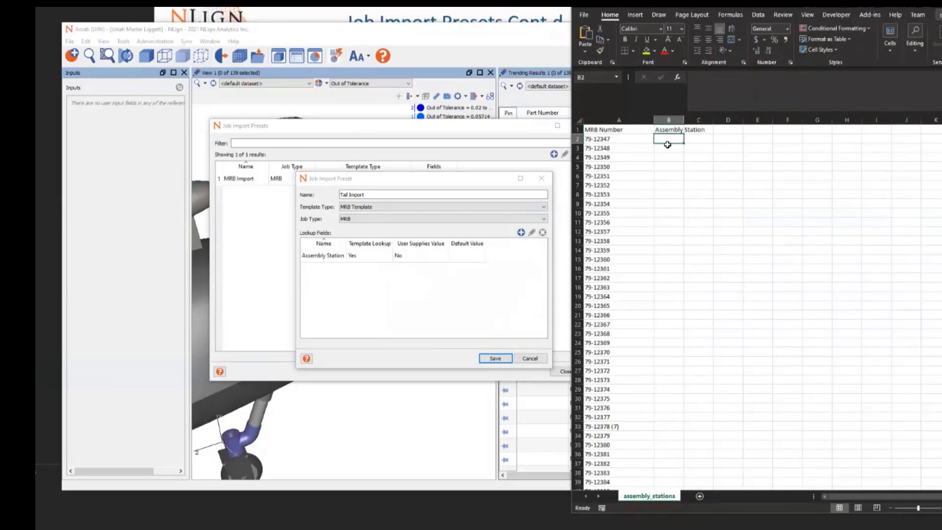
pyautogui.write("'1")
pyautogui.press('BackSpace')
pyautogui.write('001')
pyautogui.press('Return')
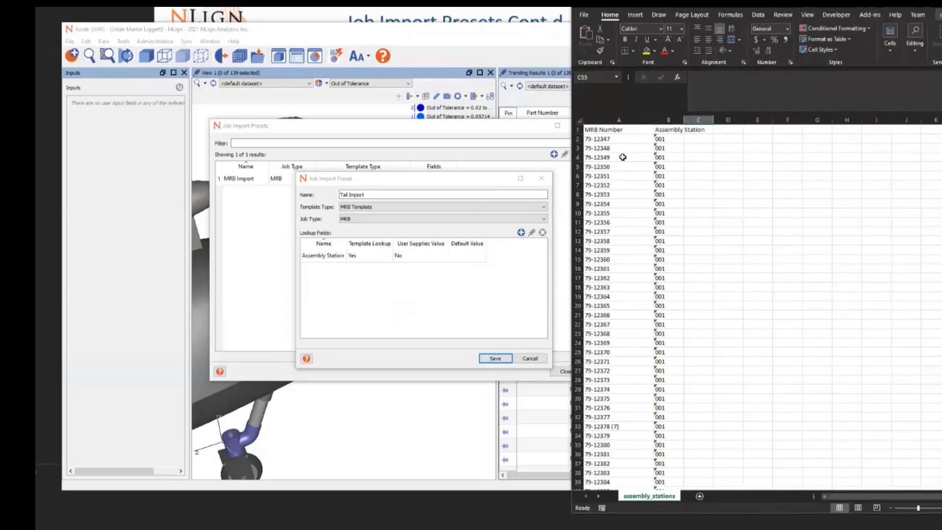
pyautogui.moveTo(598, 139); pyautogui.dragTo(612, 148)
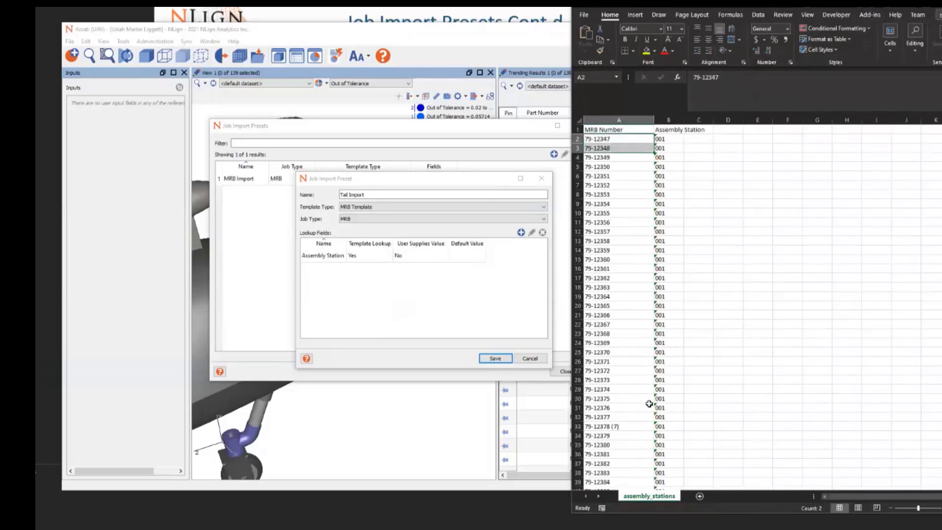
pyautogui.scroll(-9, 650, 404)
pyautogui.keyDown('shift'); pyautogui.click(662, 417); pyautogui.keyUp('shift')
pyautogui.hotkey('ctrl', 'c')
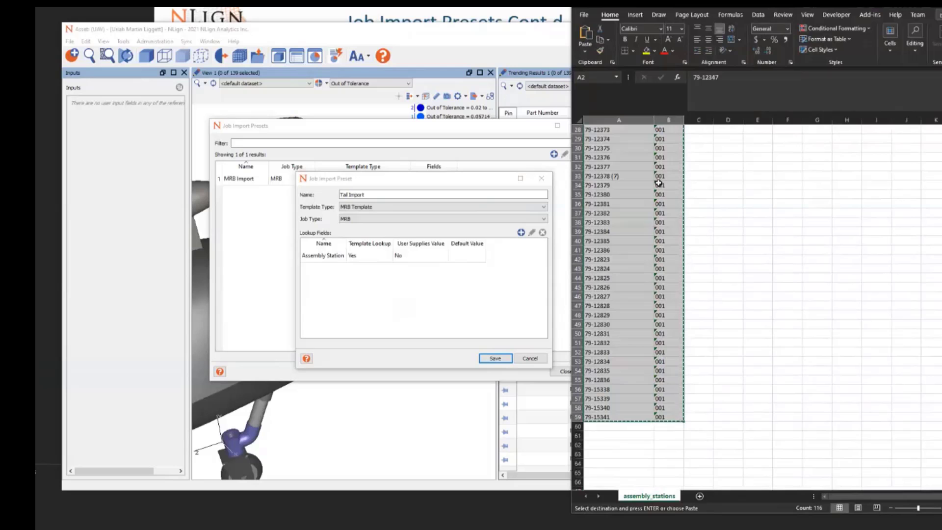
# Delete the row for 79-12378 (7) from the sheet and return to the first entries
pyautogui.rightClick(577, 175)
pyautogui.click(603, 266)
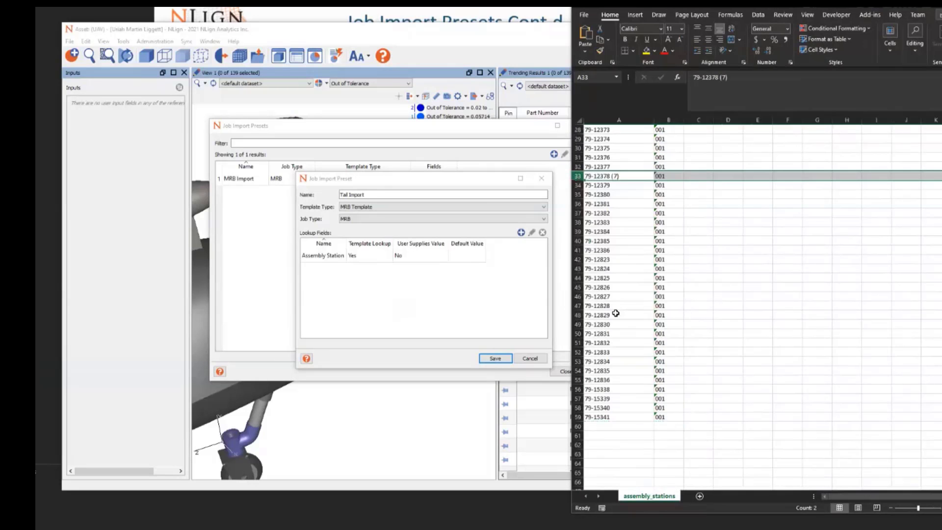
pyautogui.scroll(9, 628, 415)
pyautogui.scroll(1, 628, 415)
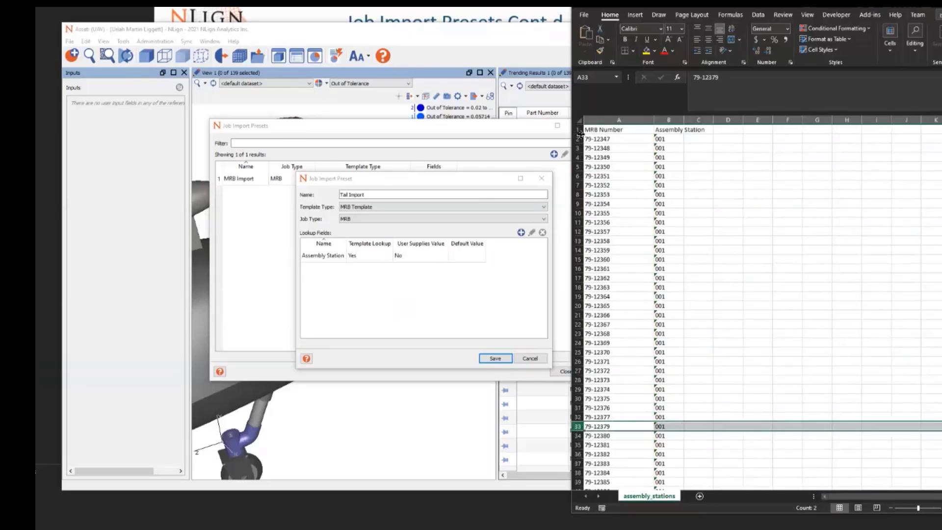
pyautogui.click(600, 138)
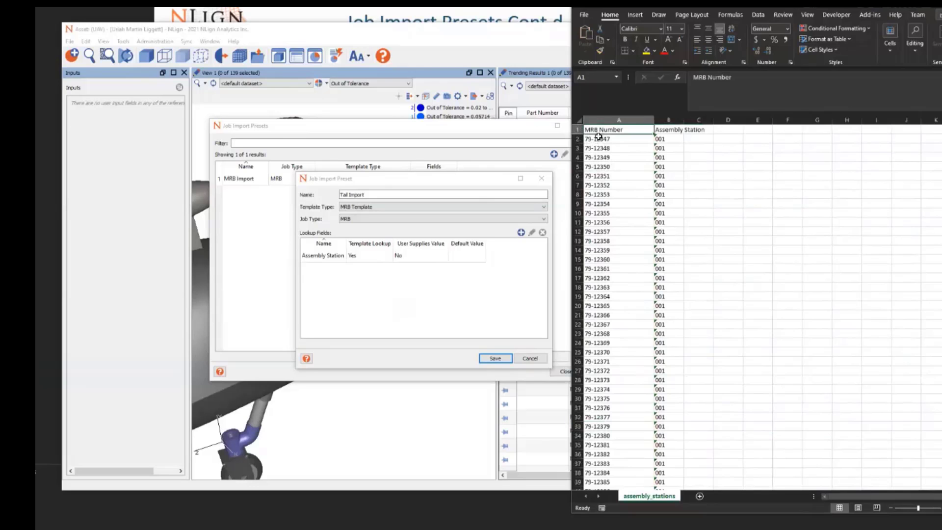
# Copy the MRB entries in rows 2 to 58 and paste them as a second block starting at row 60
pyautogui.click(577, 139)
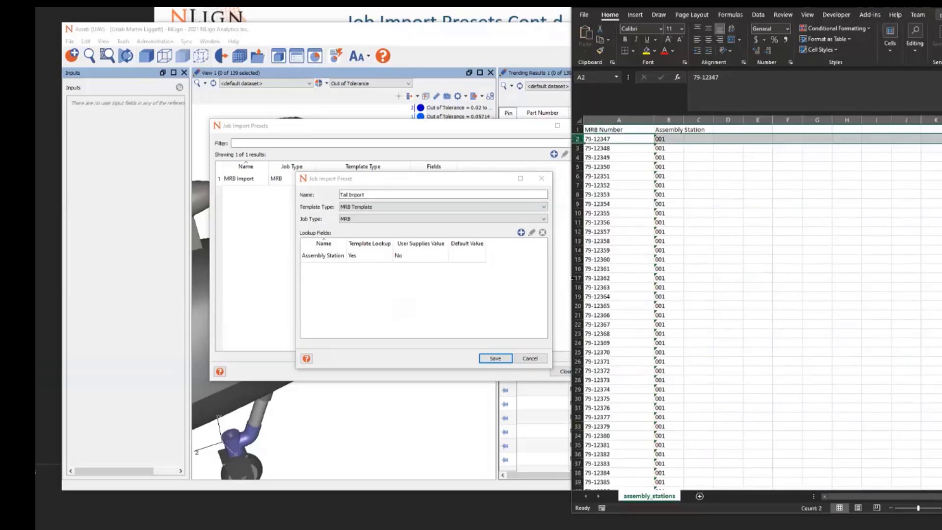
pyautogui.scroll(-15, 579, 246)
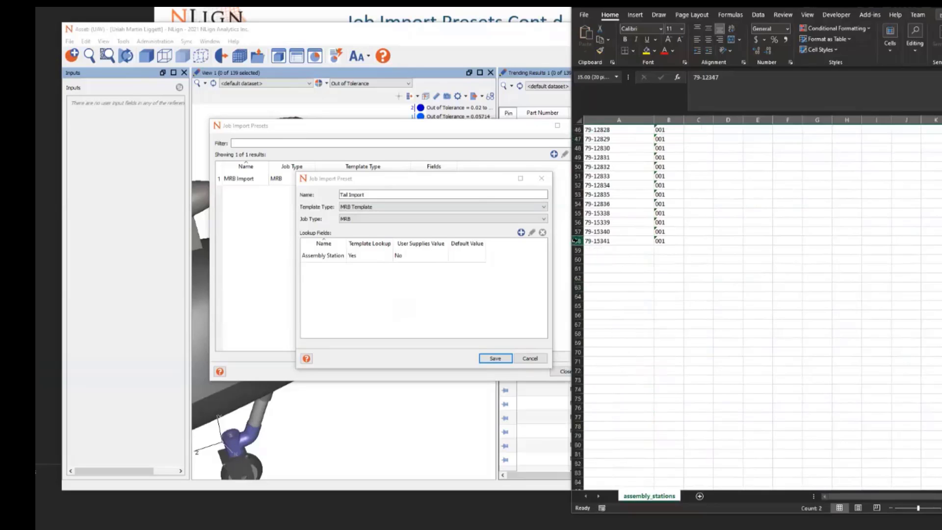
pyautogui.keyDown('shift'); pyautogui.click(578, 240); pyautogui.keyUp('shift')
pyautogui.hotkey('ctrl', 'c')
pyautogui.click(577, 259)
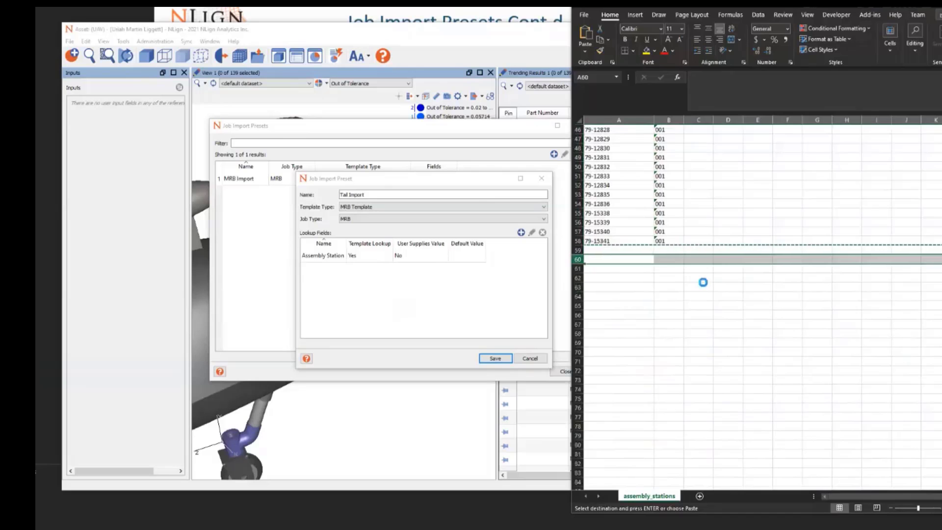
pyautogui.hotkey('ctrl', 'v')
# Set the assembly station to 002 as text for every entry in the second block, rows 60 to 116
pyautogui.doubleClick(668, 258)
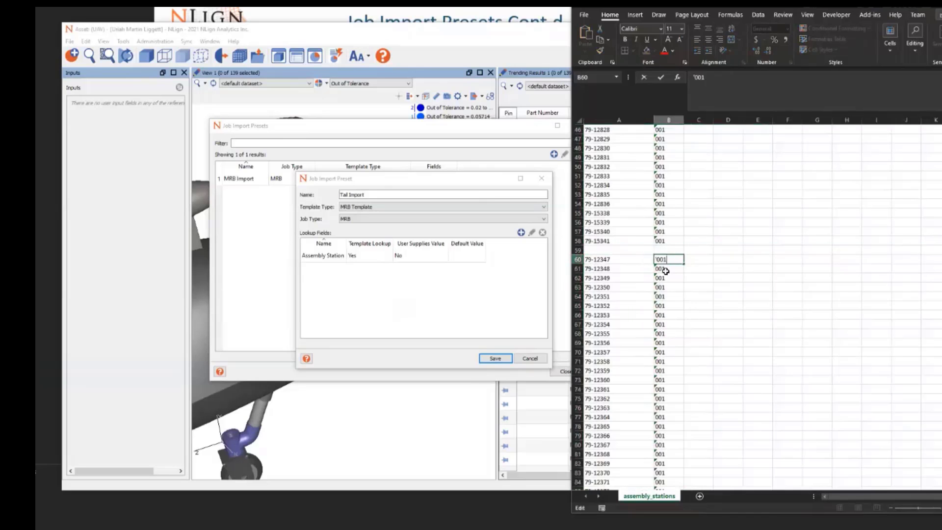
pyautogui.click(665, 271)
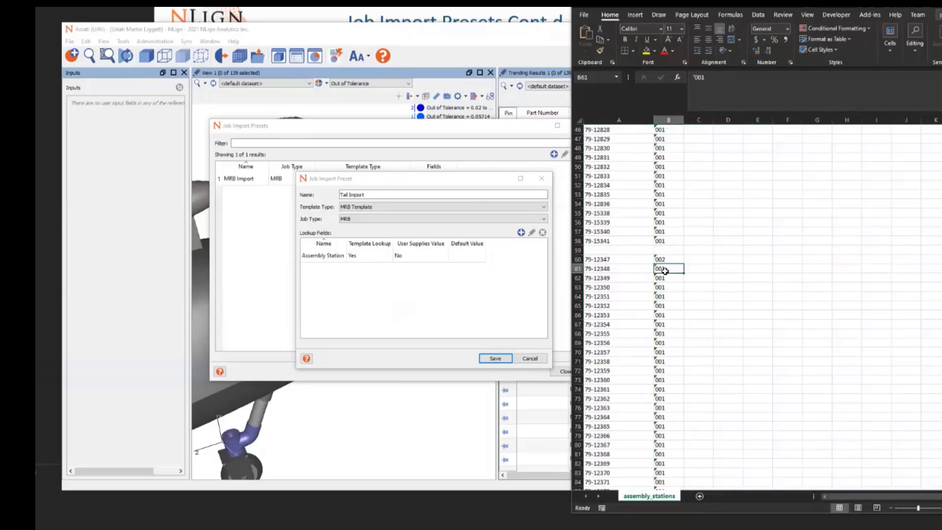
pyautogui.click(666, 259)
pyautogui.hotkey('ctrl', 'c')
pyautogui.click(665, 268)
pyautogui.scroll(-9, 670, 385)
pyautogui.scroll(-12, 670, 385)
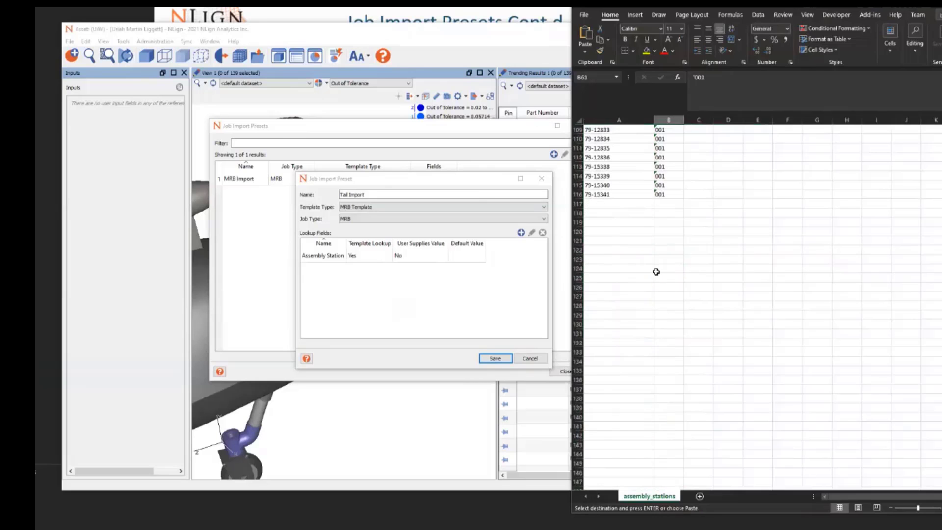
pyautogui.keyDown('shift'); pyautogui.click(660, 193); pyautogui.keyUp('shift')
pyautogui.hotkey('ctrl', 'v')
# Copy the station 002 entries in rows 60 to 116 and paste them as a third block starting at row 118
pyautogui.scroll(6, 678, 272)
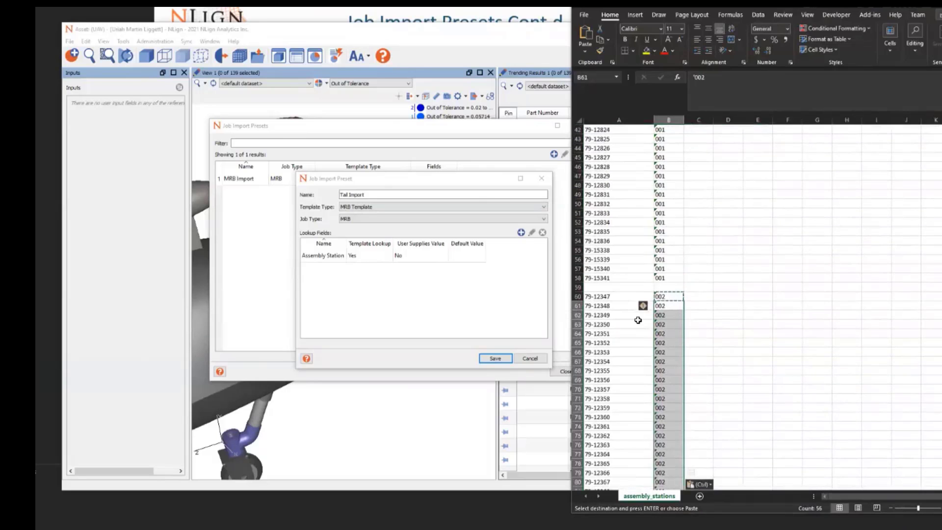
pyautogui.click(577, 297)
pyautogui.scroll(-15, 585, 355)
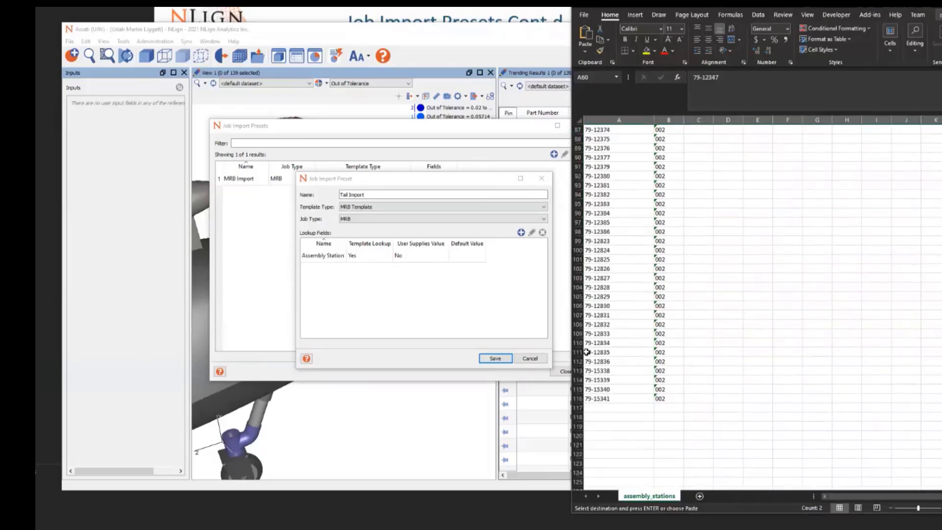
pyautogui.keyDown('shift'); pyautogui.click(573, 398); pyautogui.keyUp('shift')
pyautogui.hotkey('ctrl', 'c')
pyautogui.click(577, 416)
pyautogui.hotkey('ctrl', 'v')
# Set the assembly station to 003 as text for every entry in the third block, rows 118 to 174
pyautogui.click(667, 418)
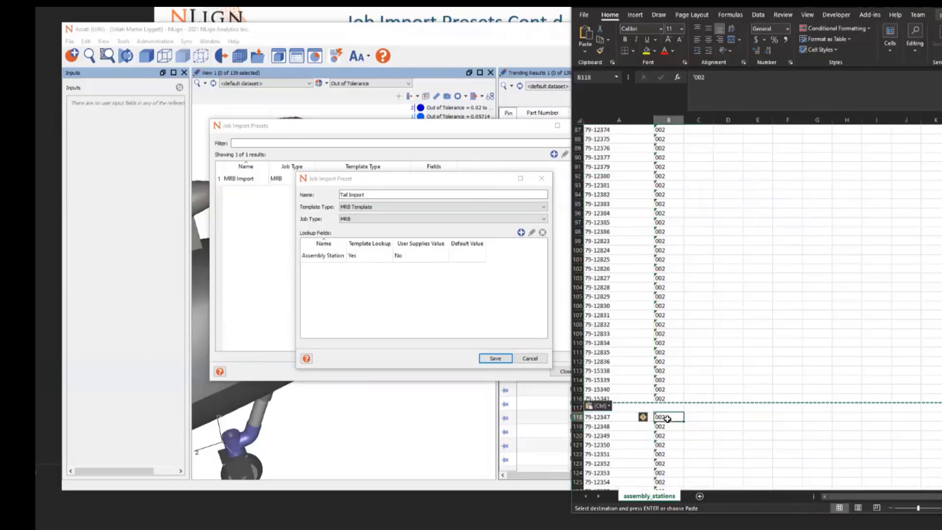
pyautogui.doubleClick(668, 418)
pyautogui.press('BackSpace')
pyautogui.write('3')
pyautogui.press('Return')
pyautogui.press('Up')
pyautogui.hotkey('ctrl', 'c')
pyautogui.click(669, 427)
pyautogui.scroll(-20, 667, 416)
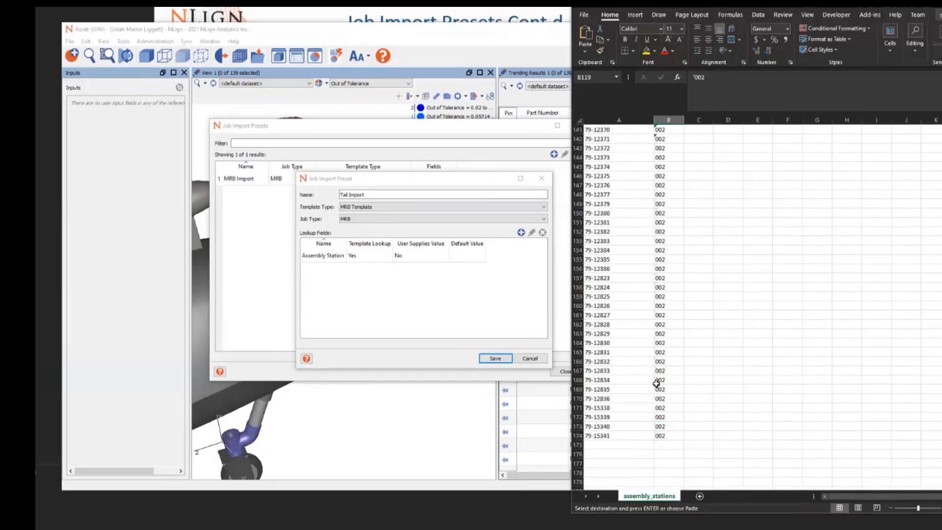
pyautogui.keyDown('shift'); pyautogui.click(670, 352); pyautogui.keyUp('shift')
pyautogui.hotkey('ctrl', 'v')
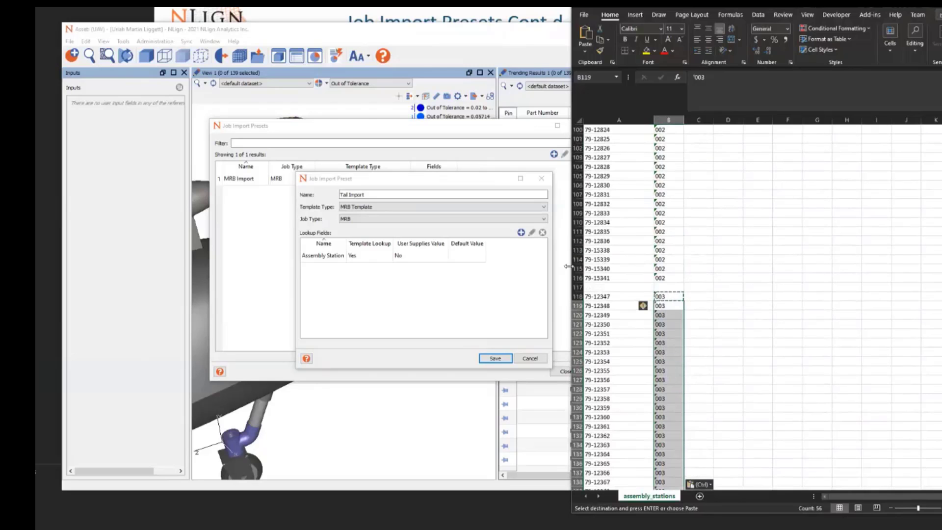
# Delete the blank rows separating the three blocks of assembly station entries
pyautogui.scroll(17, 575, 286)
pyautogui.click(575, 287)
pyautogui.rightClick(576, 287)
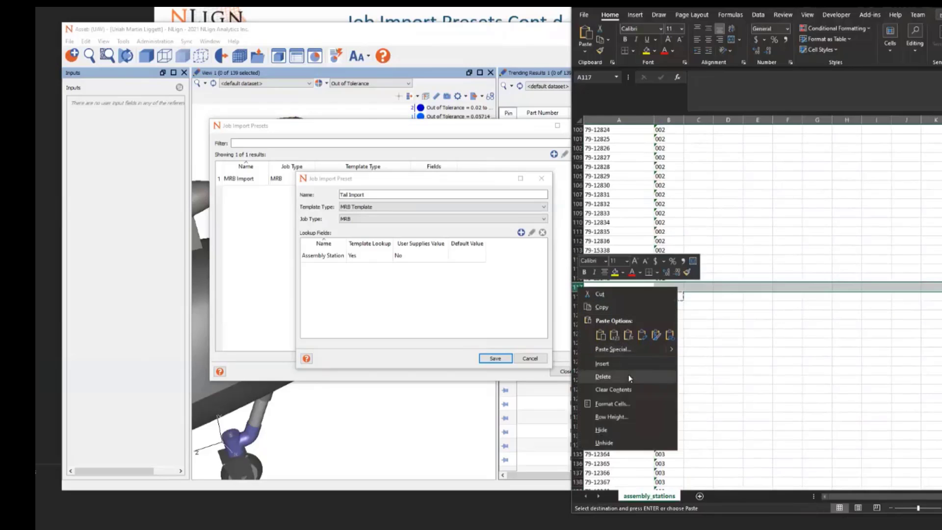
pyautogui.click(629, 378)
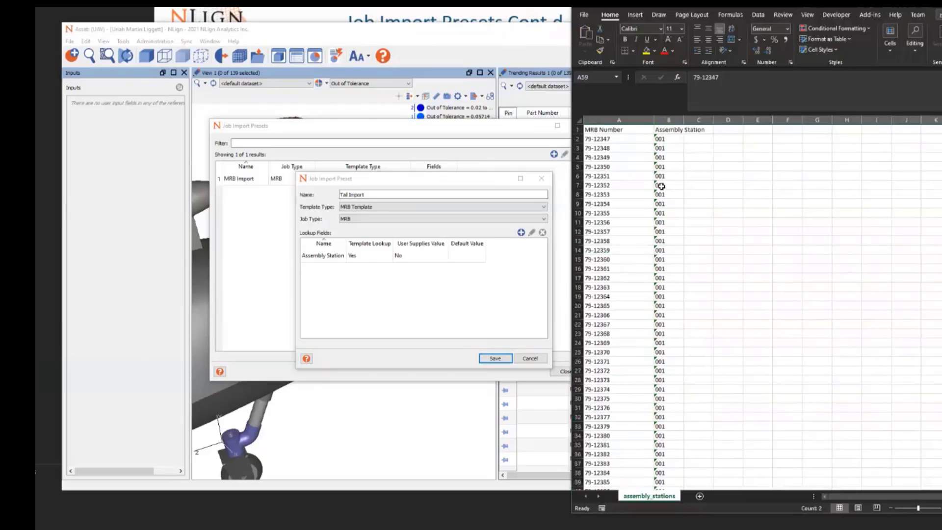
# Switch to NLign, save the Tail Import preset and close the list of job import presets
pyautogui.click(401, 320)
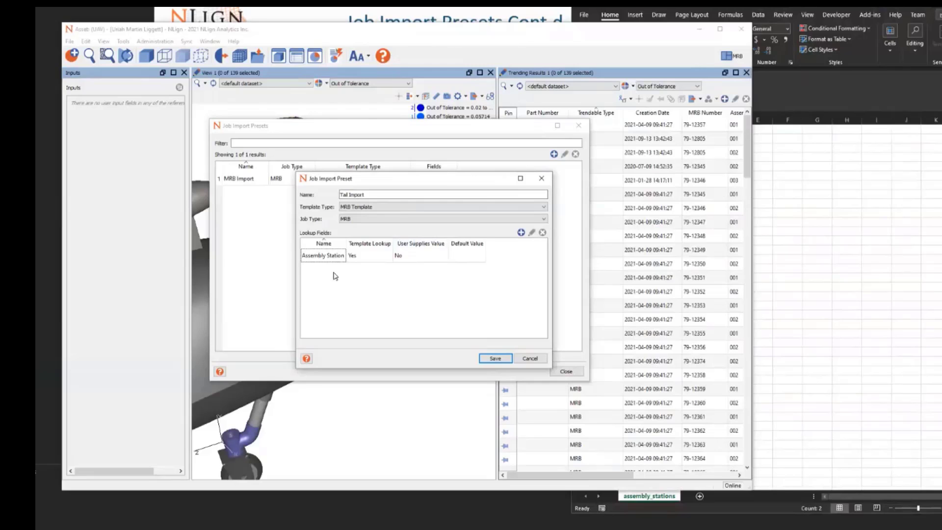
pyautogui.click(492, 358)
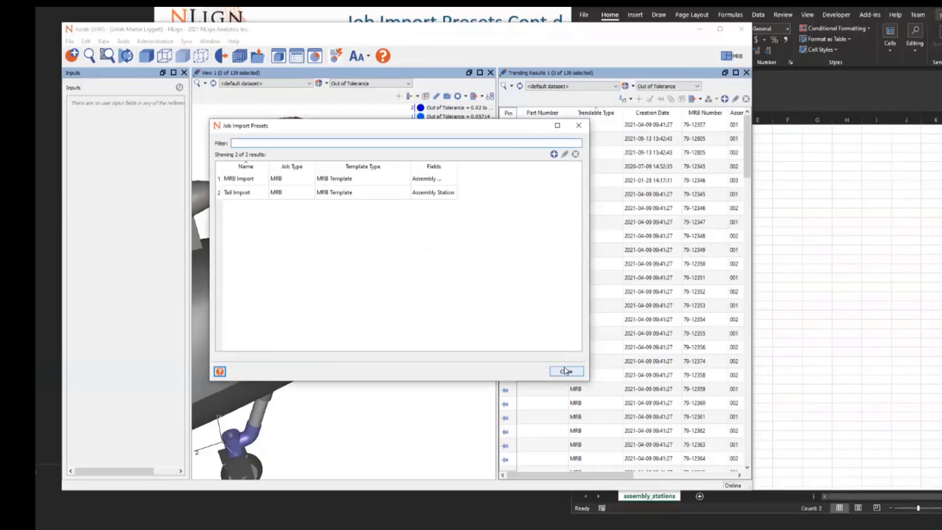
pyautogui.click(565, 371)
pyautogui.click(155, 41)
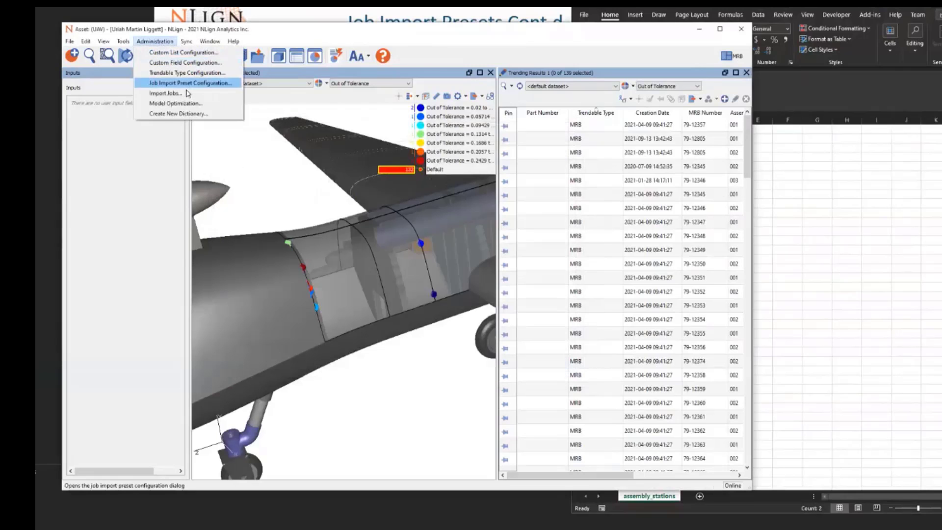
pyautogui.click(188, 94)
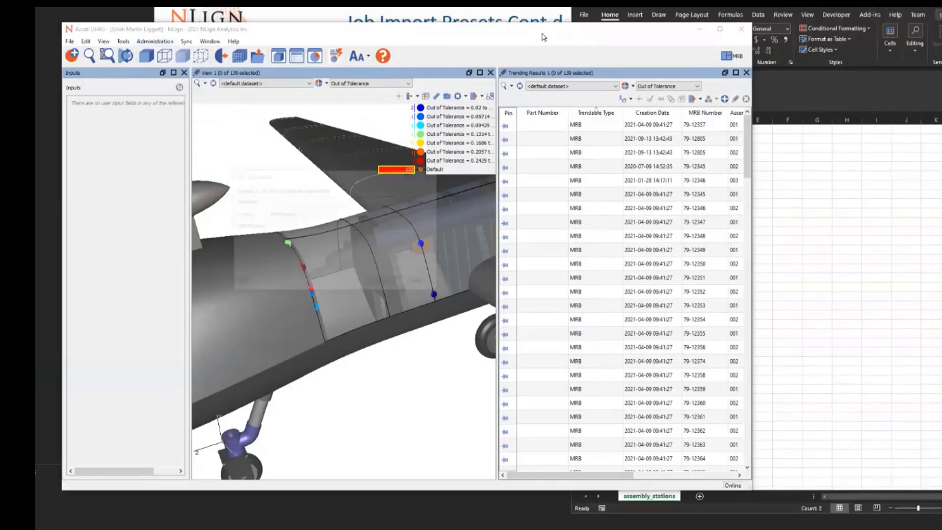
pyautogui.click(424, 201)
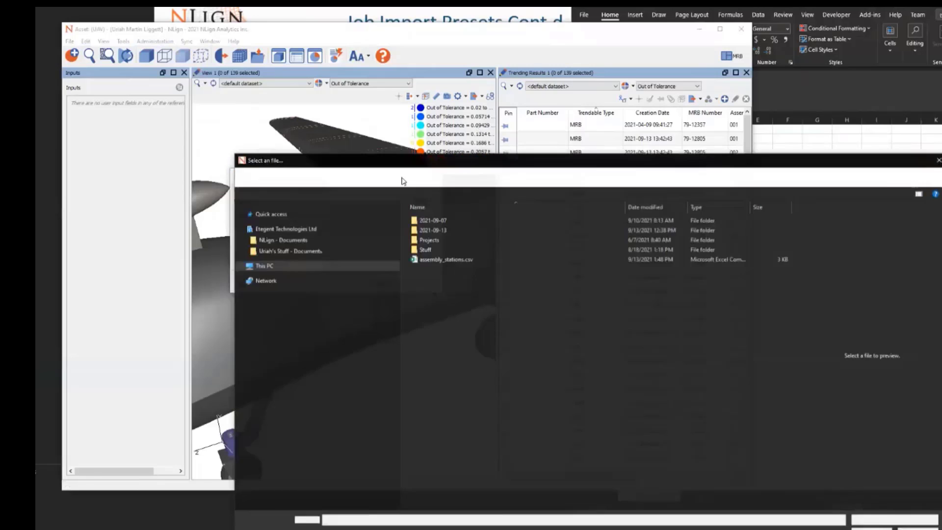
pyautogui.click(456, 260)
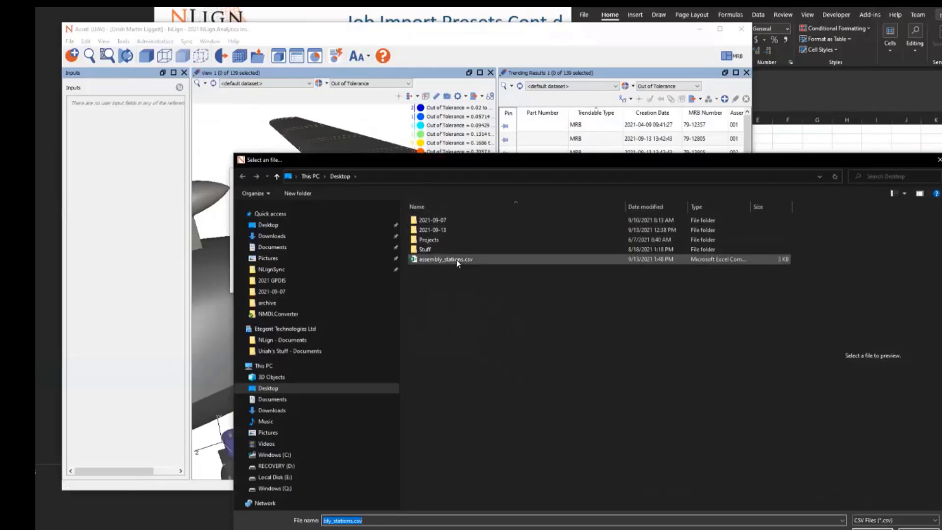
pyautogui.moveTo(728, 162); pyautogui.dragTo(537, 71)
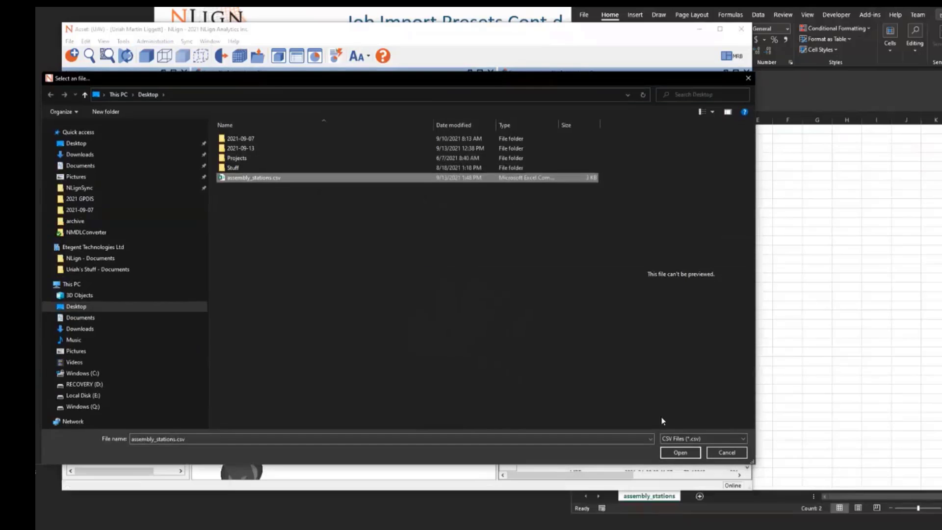
pyautogui.click(673, 448)
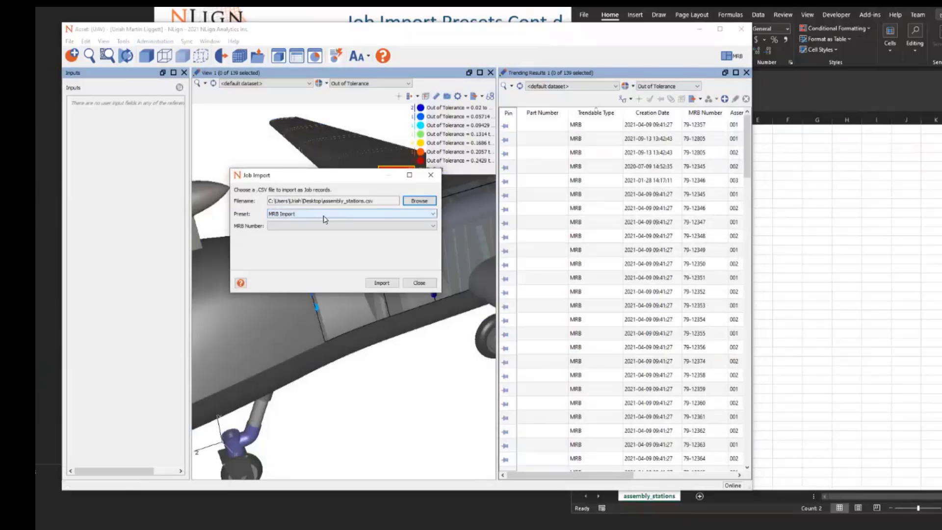
pyautogui.click(321, 216)
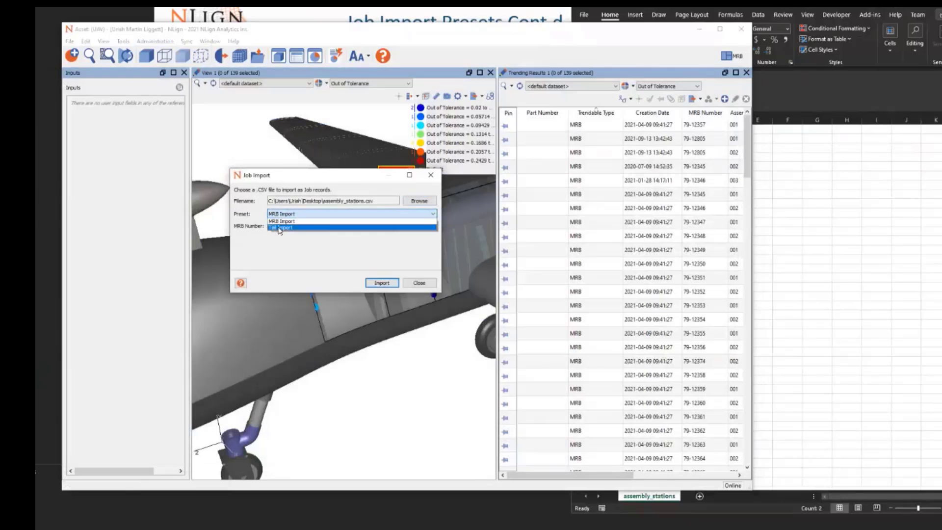
pyautogui.click(279, 229)
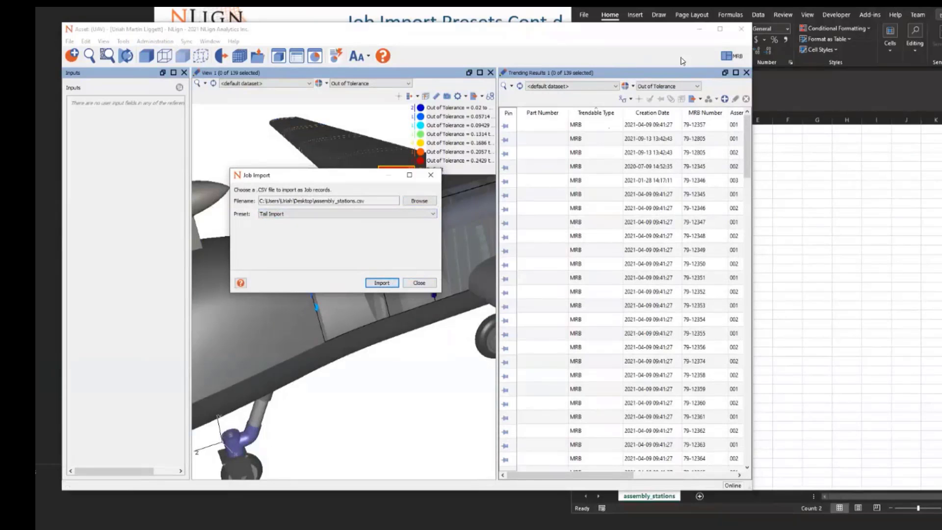
pyautogui.click(419, 282)
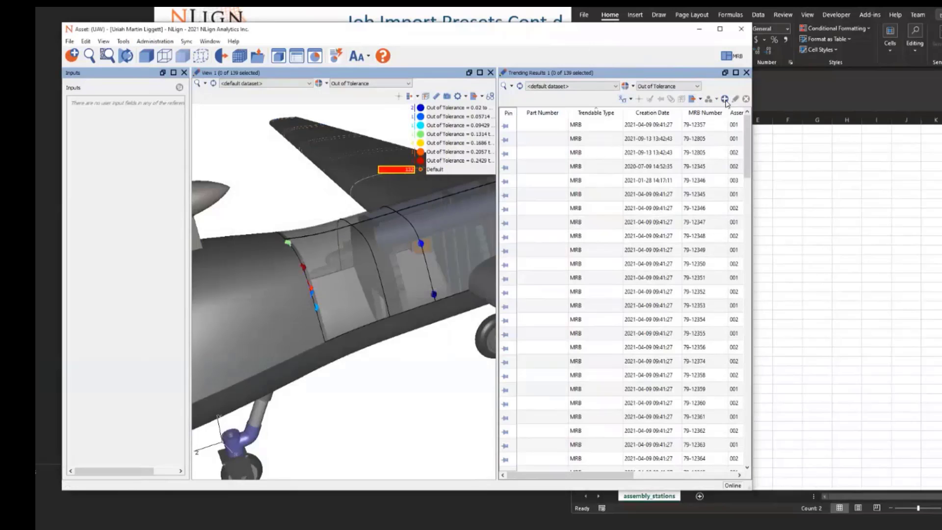
# Select all records in the trending results and clear them from the view
pyautogui.click(693, 156)
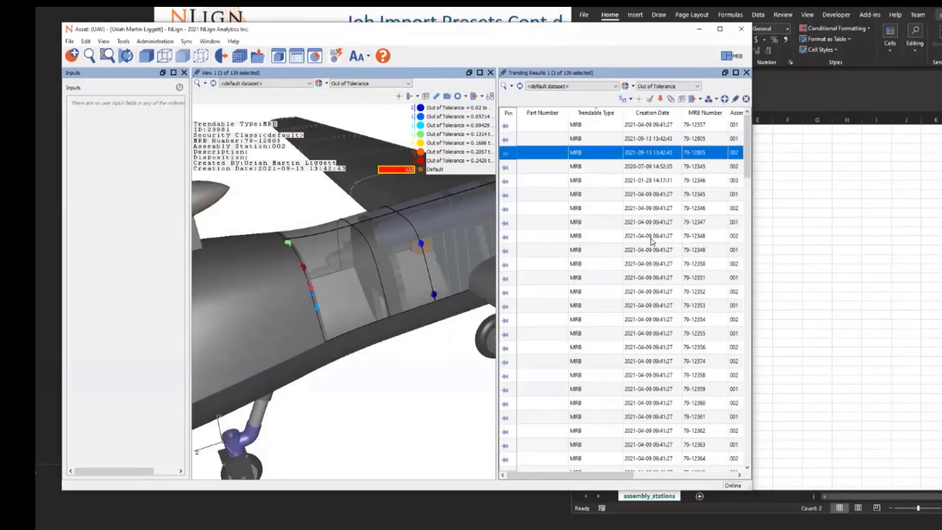
pyautogui.hotkey('ctrl', 'a')
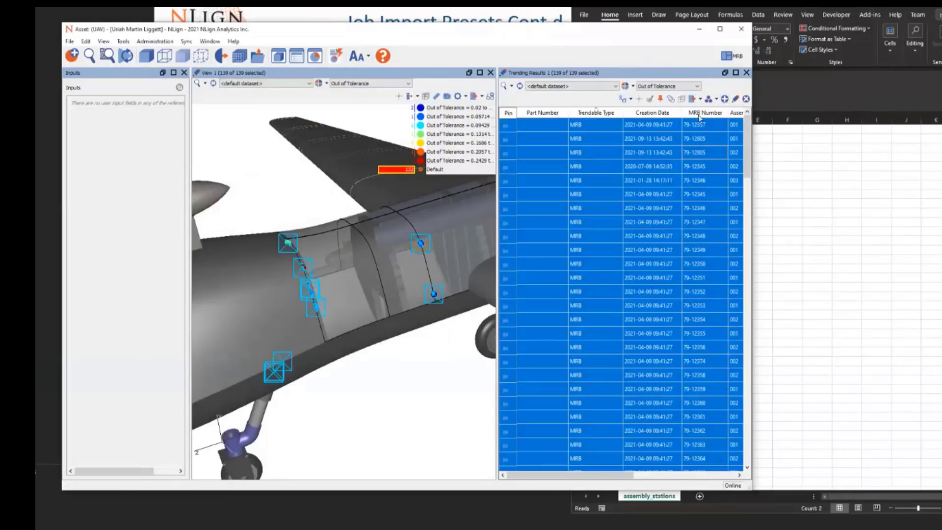
pyautogui.click(660, 99)
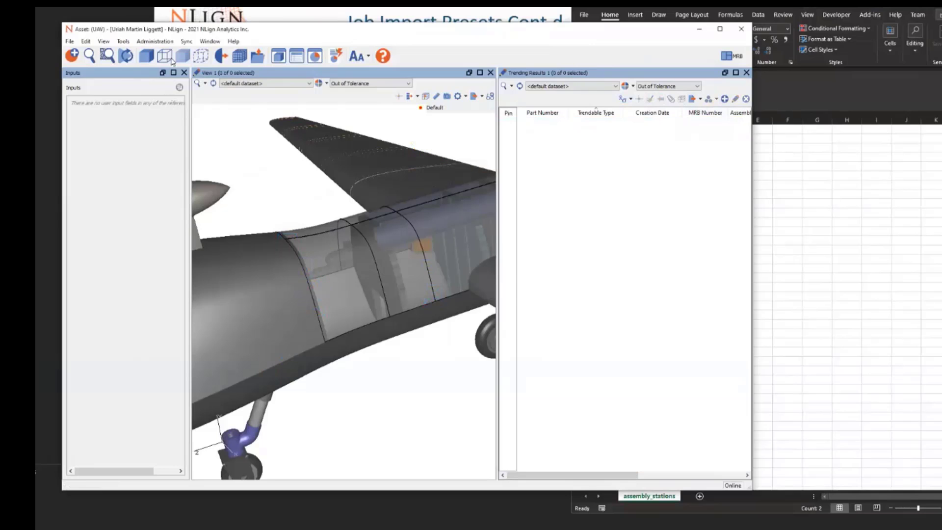
# Start a job import and choose assembly_stations.csv from the desktop as its source file
pyautogui.click(162, 41)
pyautogui.click(166, 92)
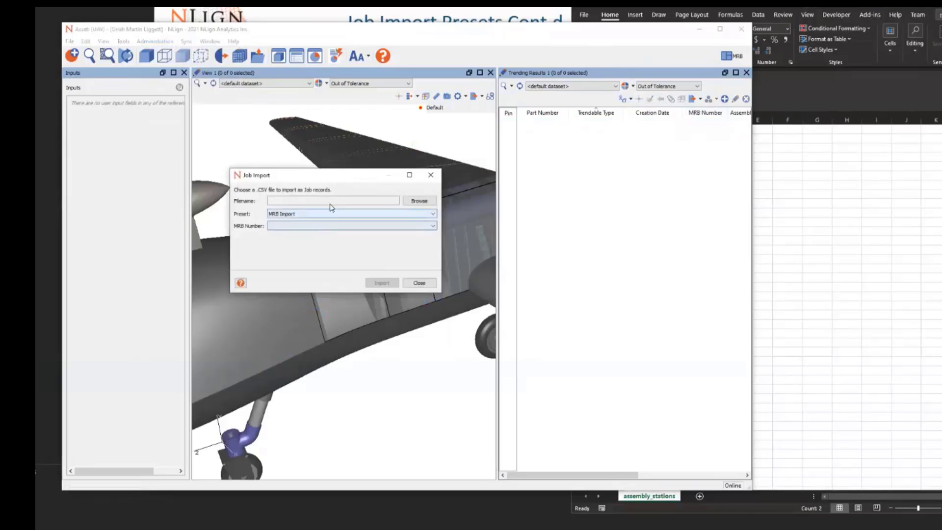
pyautogui.click(425, 201)
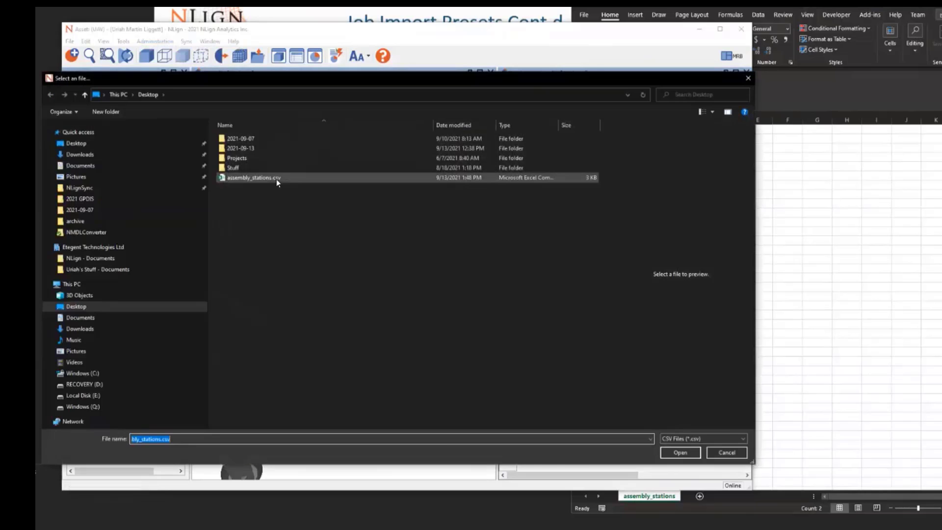
pyautogui.click(276, 181)
pyautogui.doubleClick(277, 180)
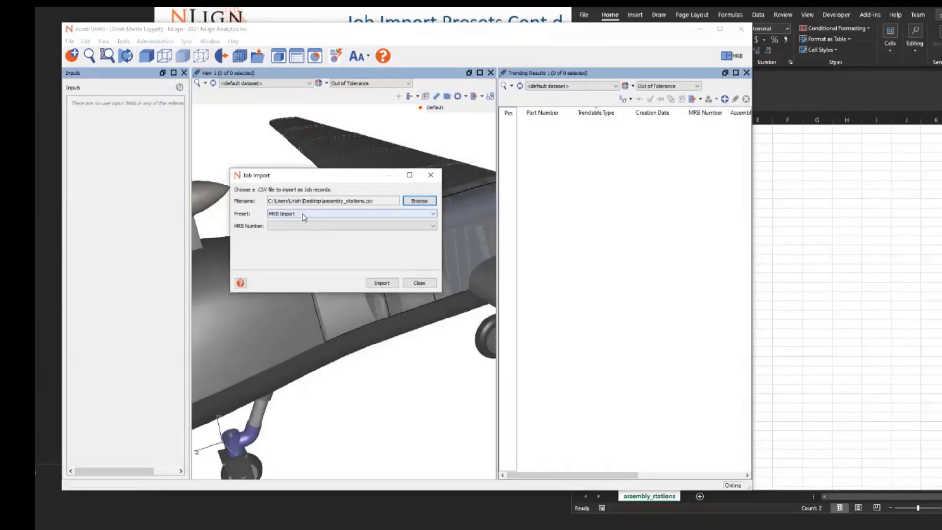
# Import the jobs with the Tail Import preset and close the job import
pyautogui.click(303, 217)
pyautogui.click(296, 226)
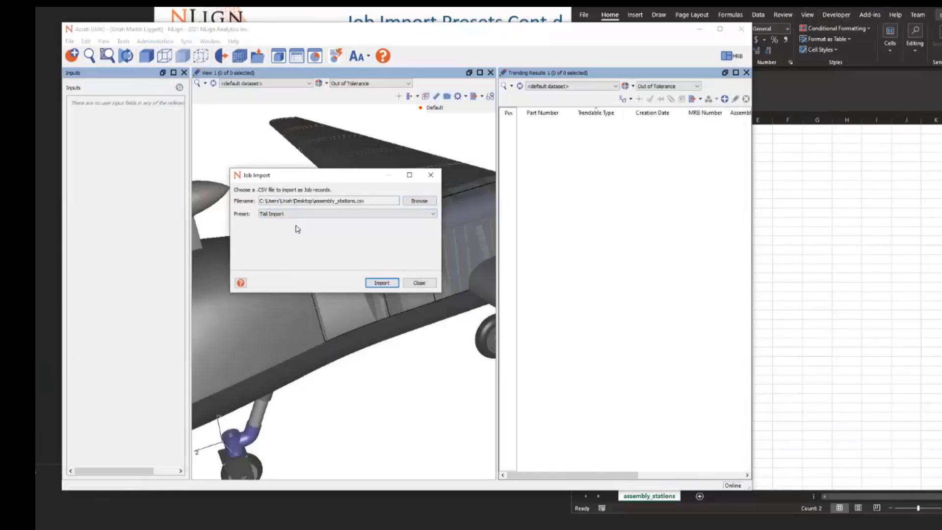
pyautogui.click(381, 283)
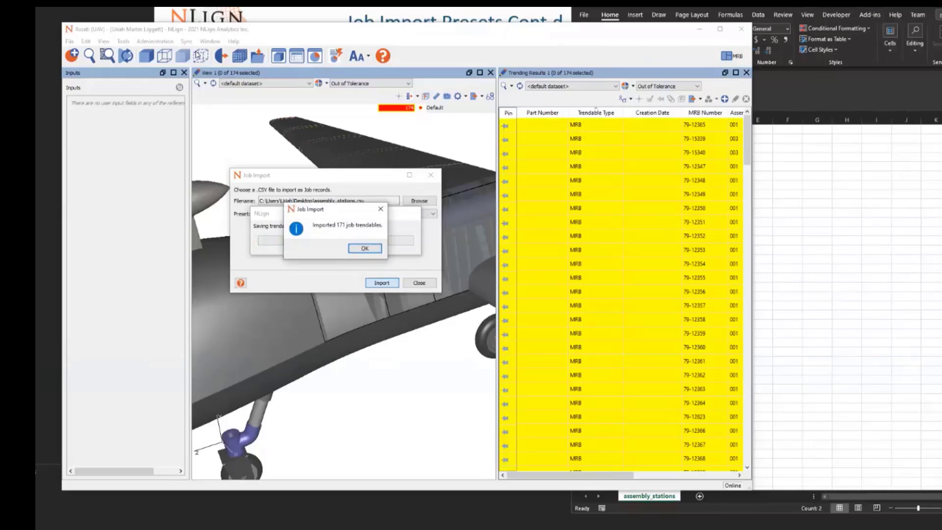
pyautogui.click(365, 248)
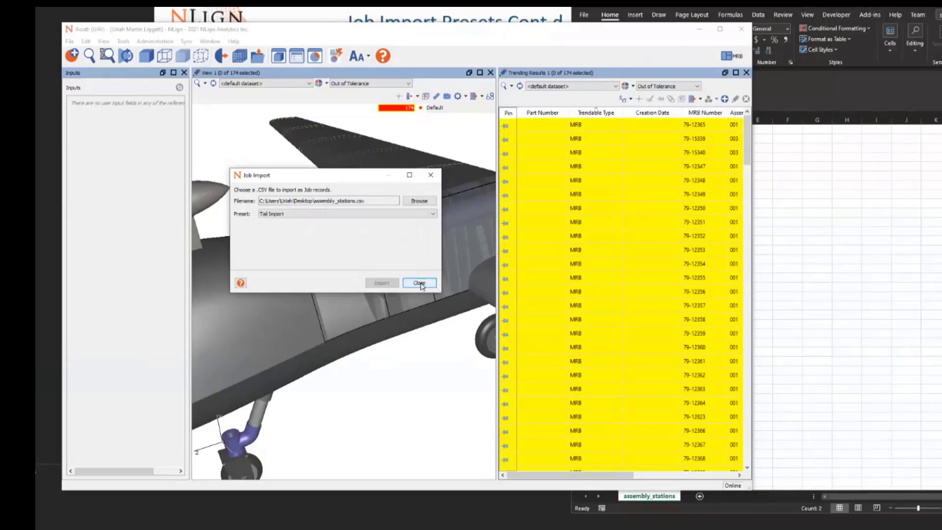
pyautogui.click(419, 283)
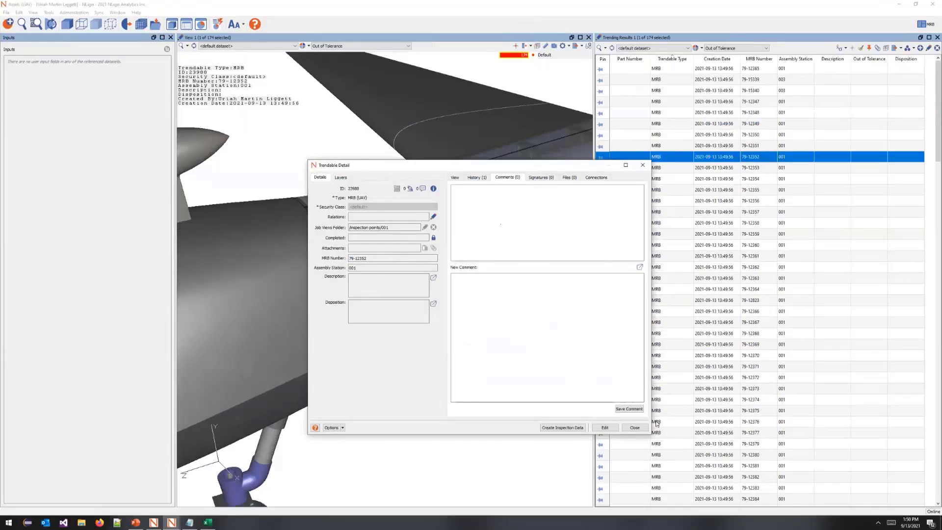
# Close the imported record's details, switch to the assembly_stations workbook in Excel and examine where the MRB numbers repeat under station 002
pyautogui.click(640, 428)
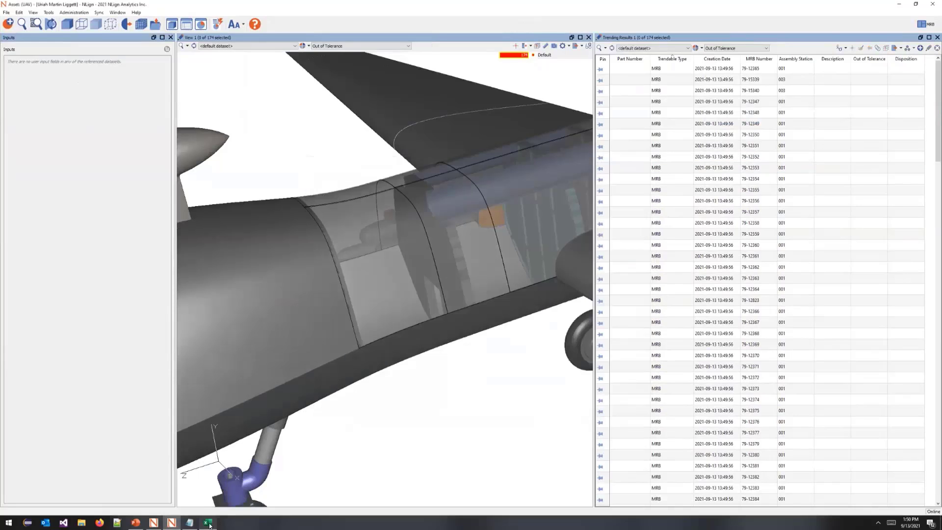
pyautogui.click(209, 523)
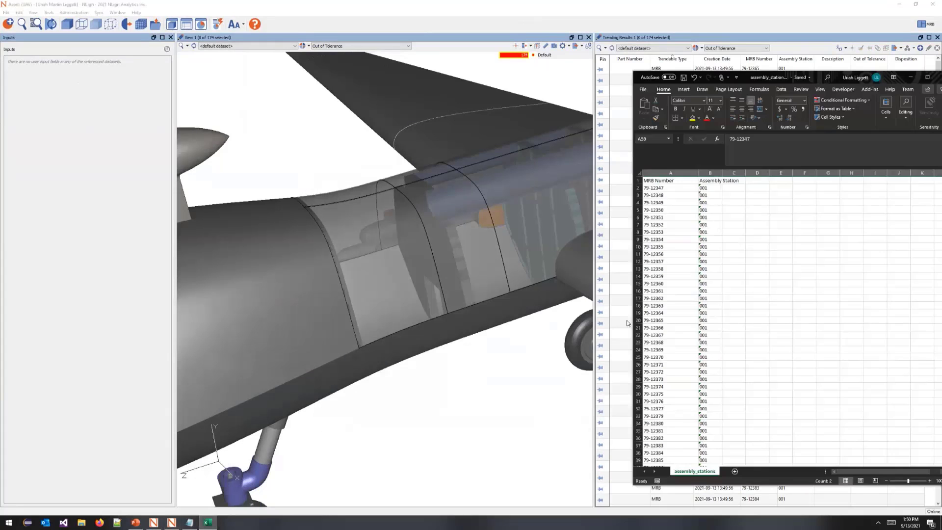
pyautogui.moveTo(833, 80); pyautogui.dragTo(575, 79)
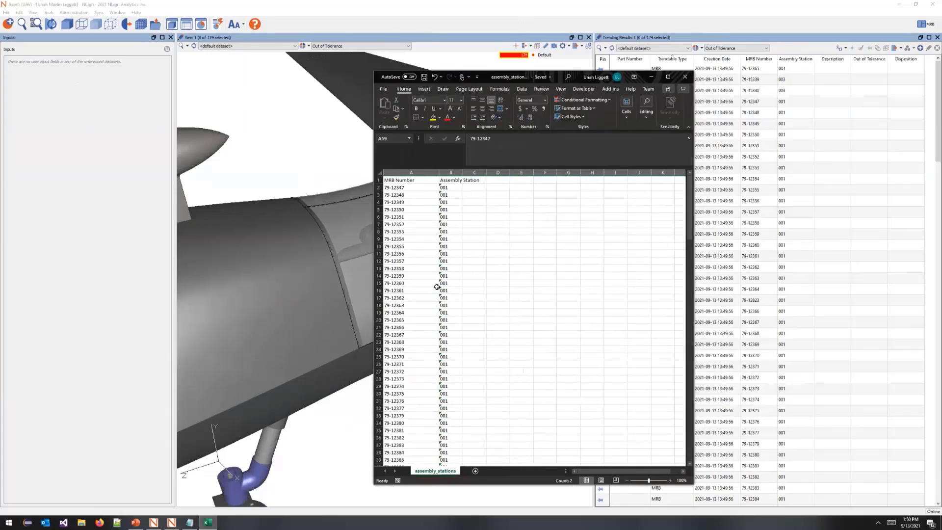
pyautogui.click(442, 188)
pyautogui.scroll(-20, 456, 412)
pyautogui.scroll(20, 456, 414)
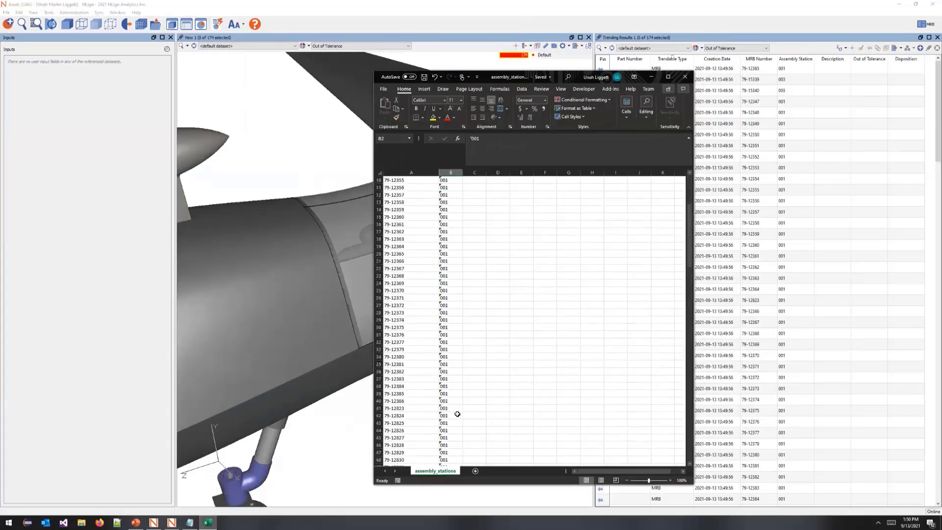
pyautogui.scroll(-20, 408, 379)
pyautogui.scroll(6, 408, 379)
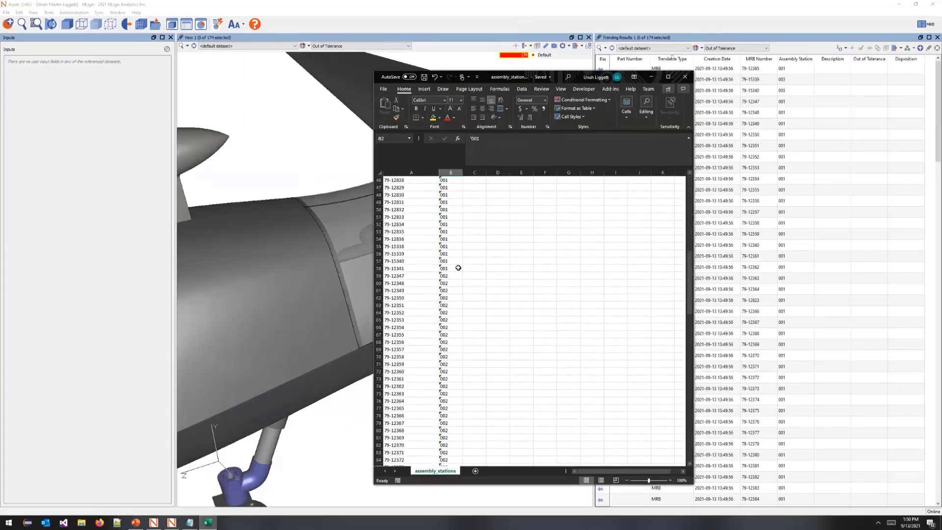
pyautogui.moveTo(453, 275); pyautogui.dragTo(397, 276)
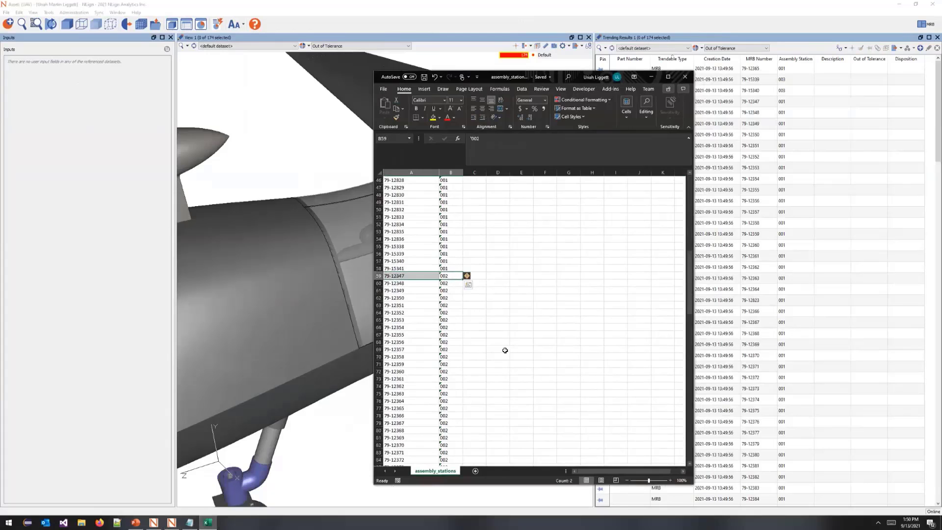